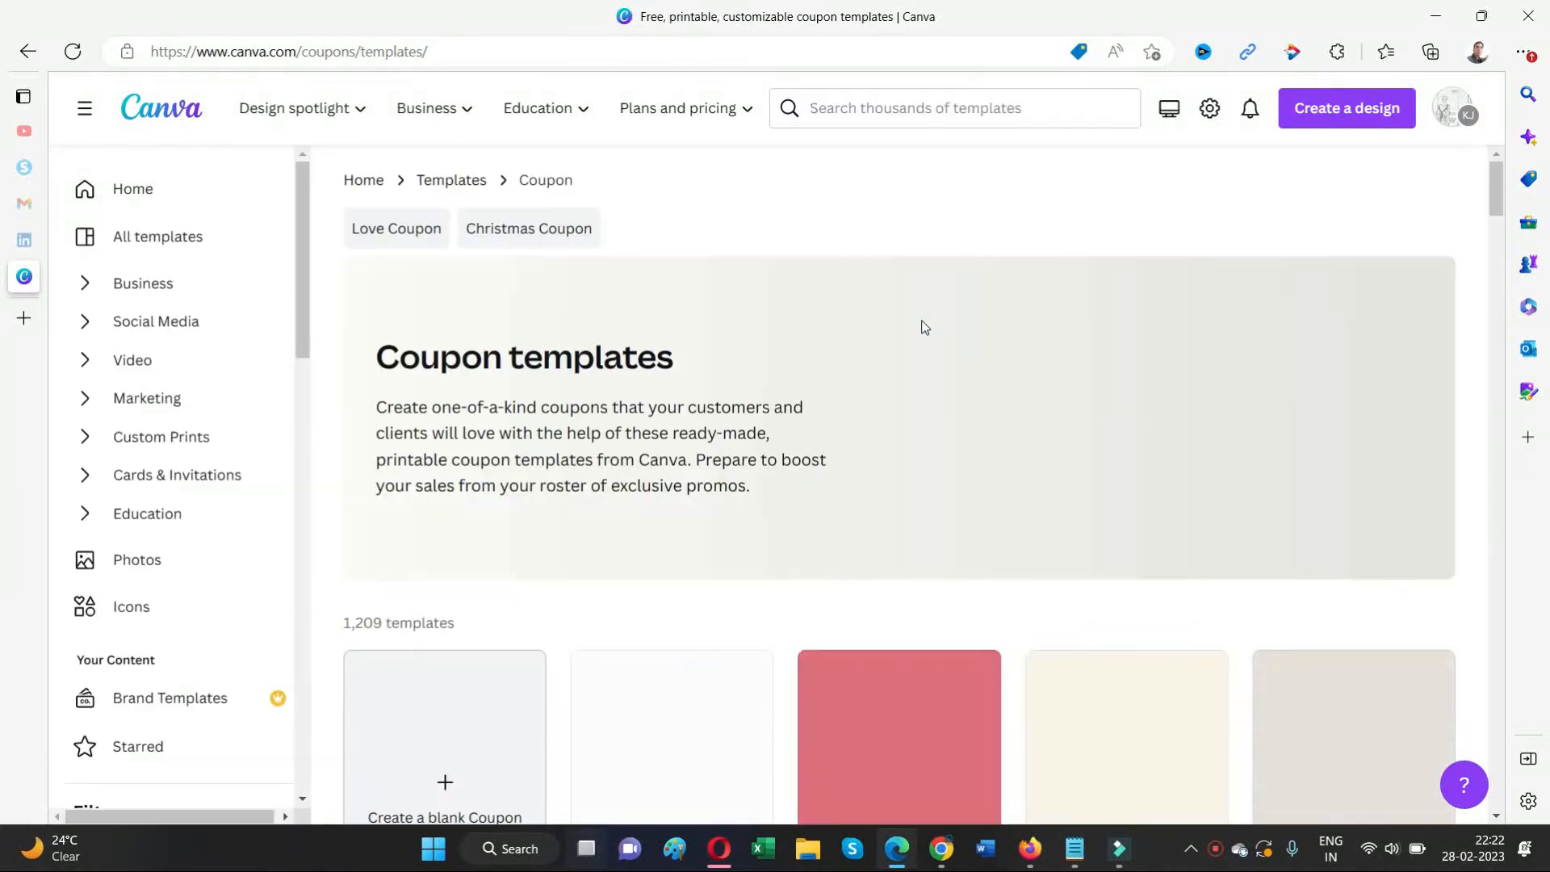
Browse the coupon template gallery for a suitable coupon design.
scroll(925, 326, down, 3)
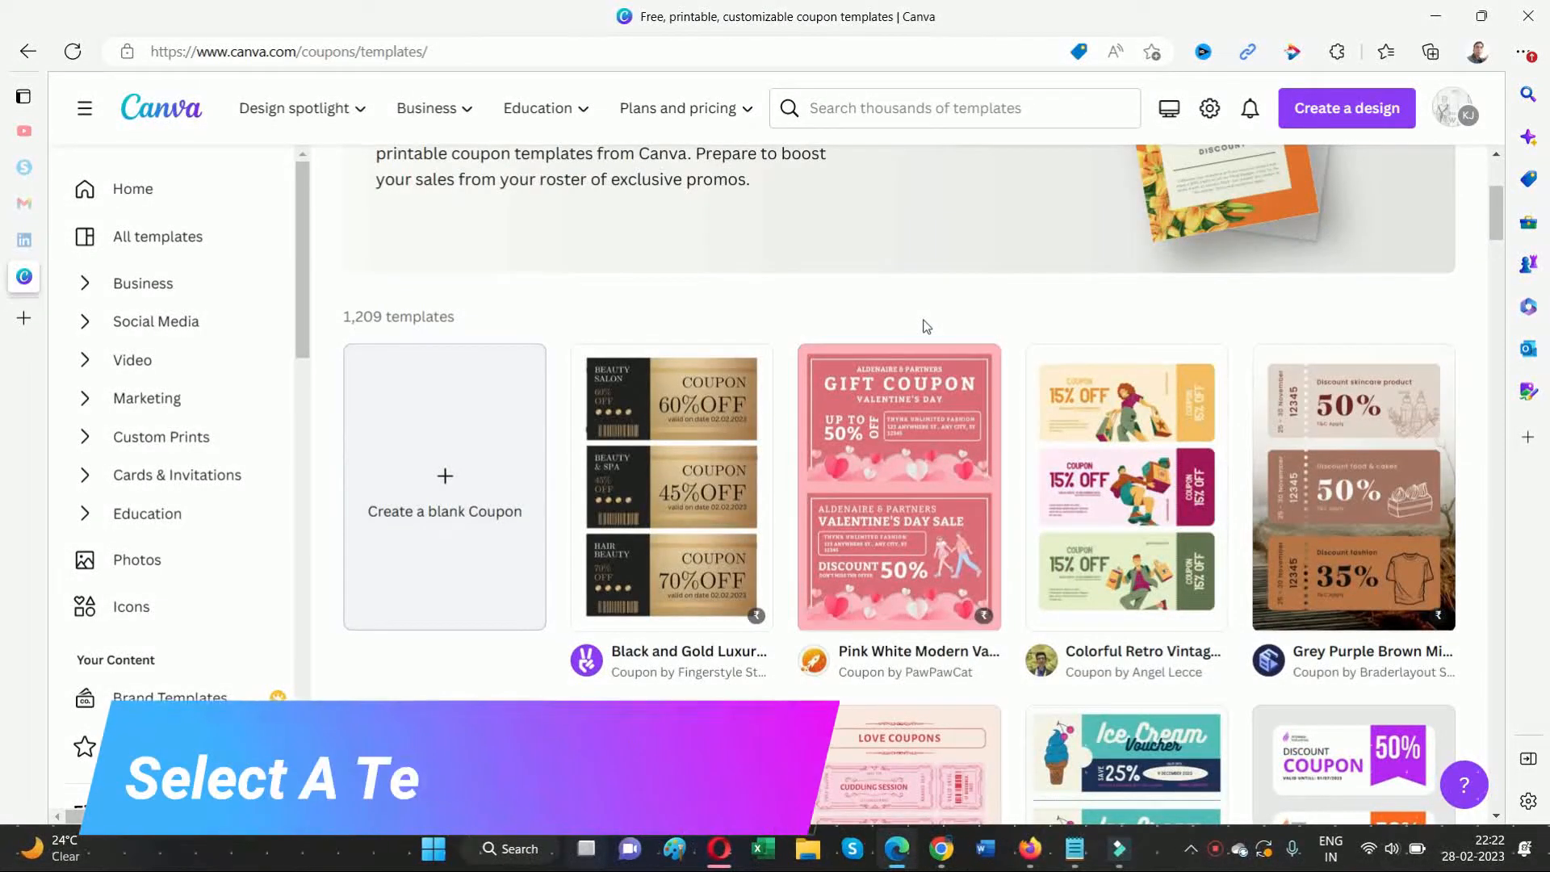
scroll(1230, 396, down, 4)
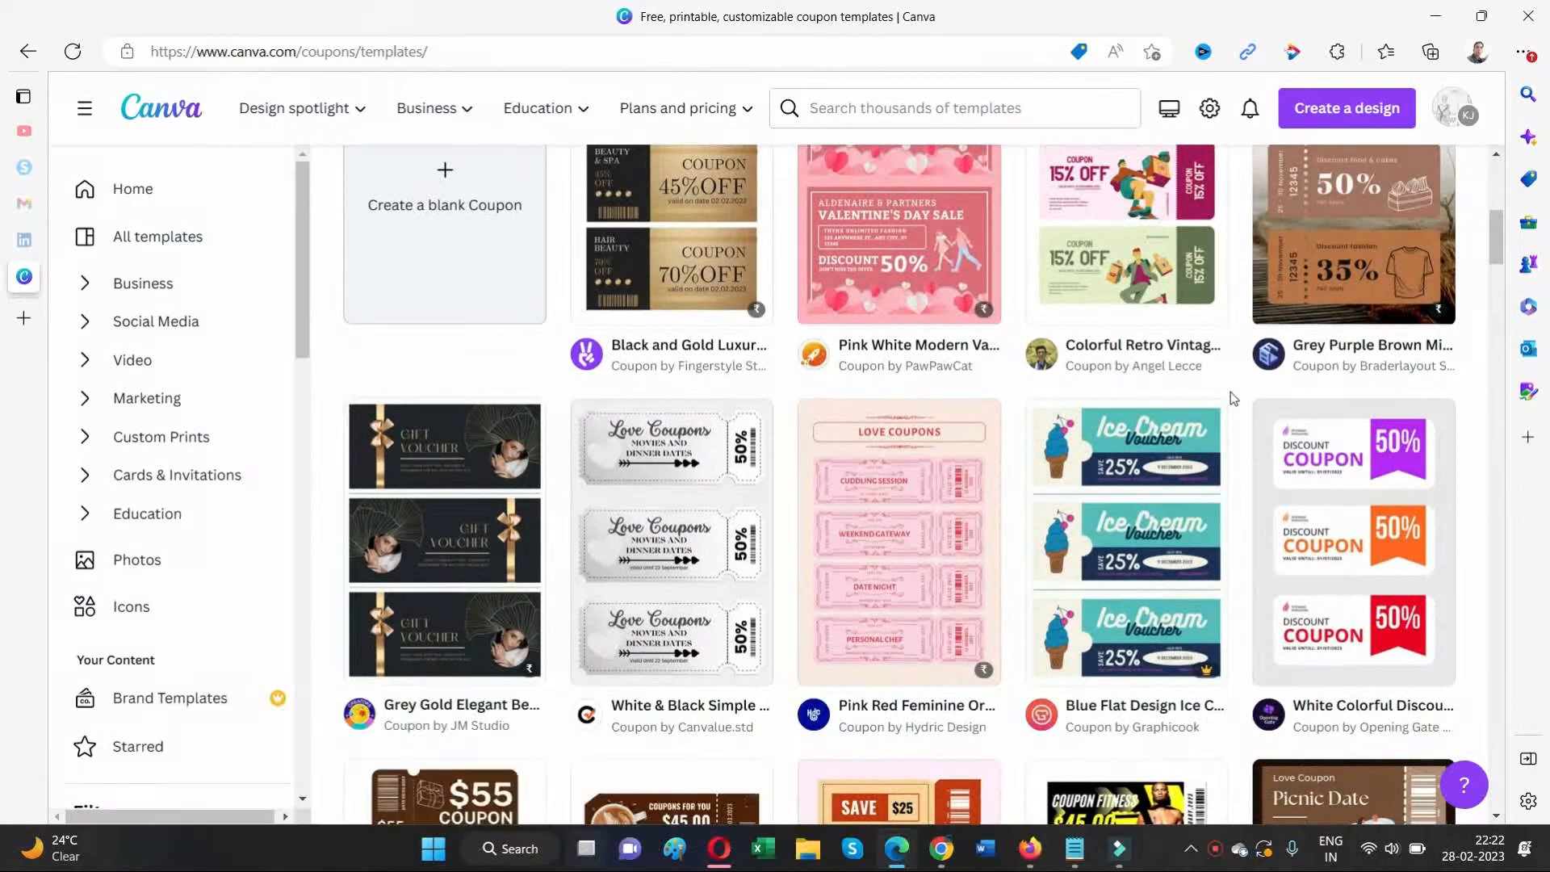
scroll(1230, 396, down, 4)
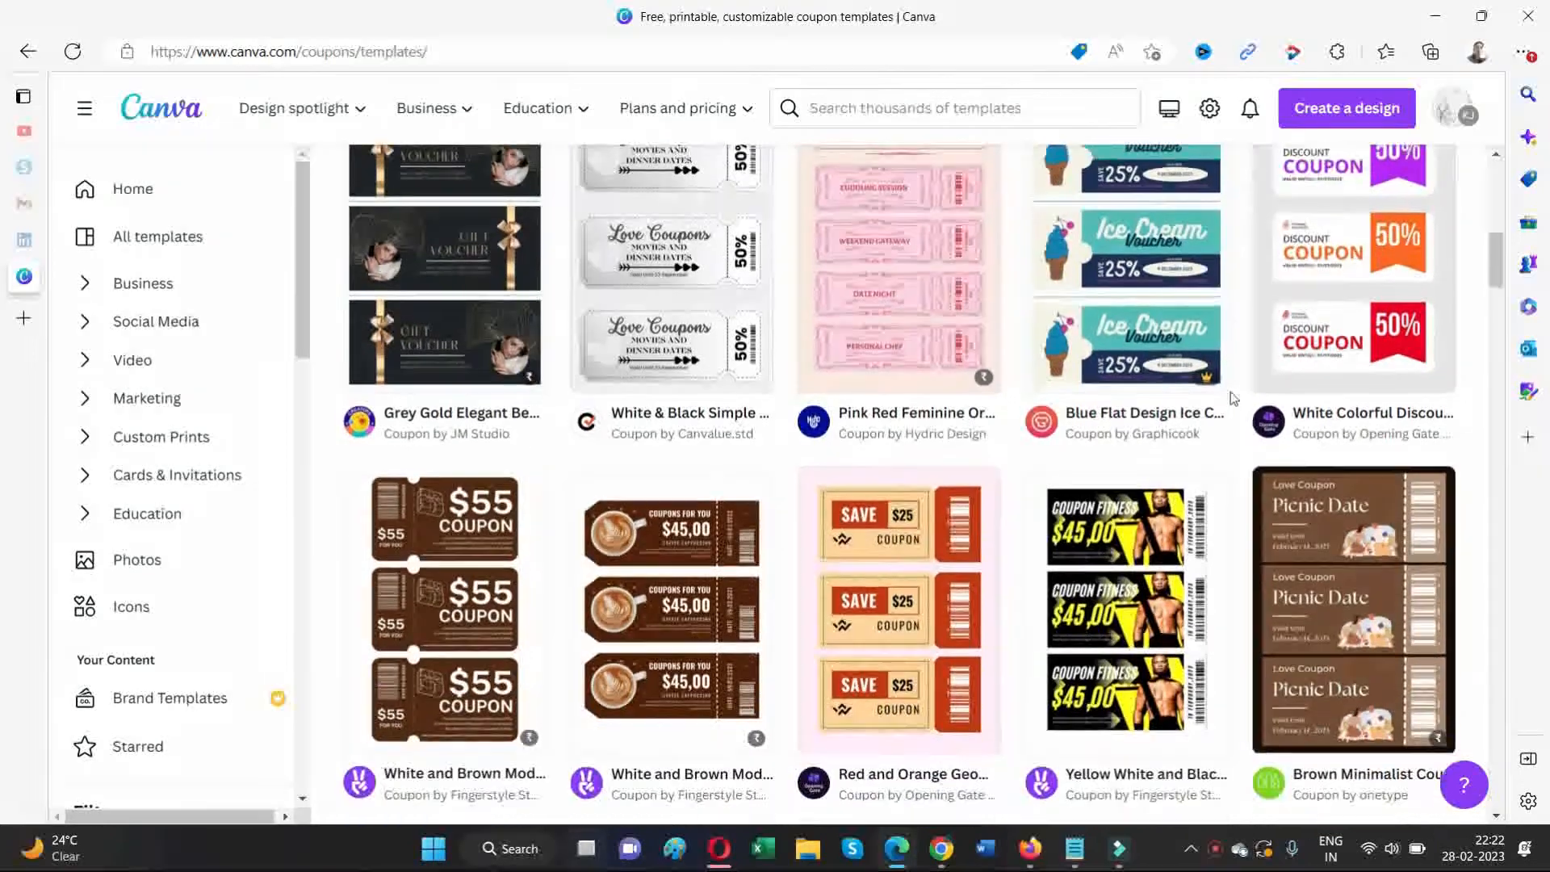
scroll(1232, 398, down, 4)
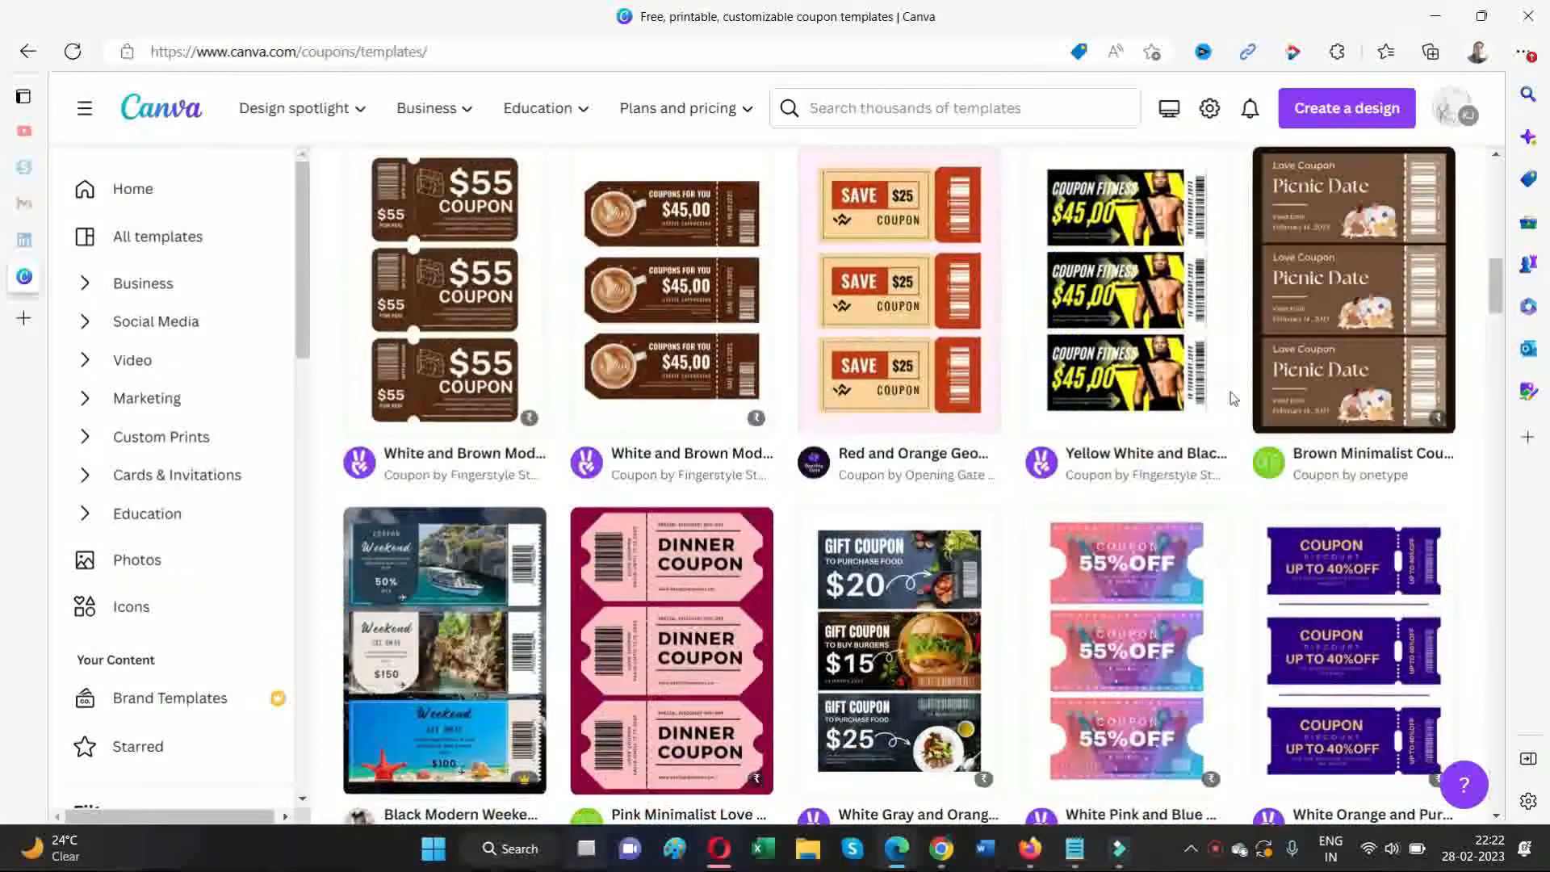
scroll(1233, 398, down, 4)
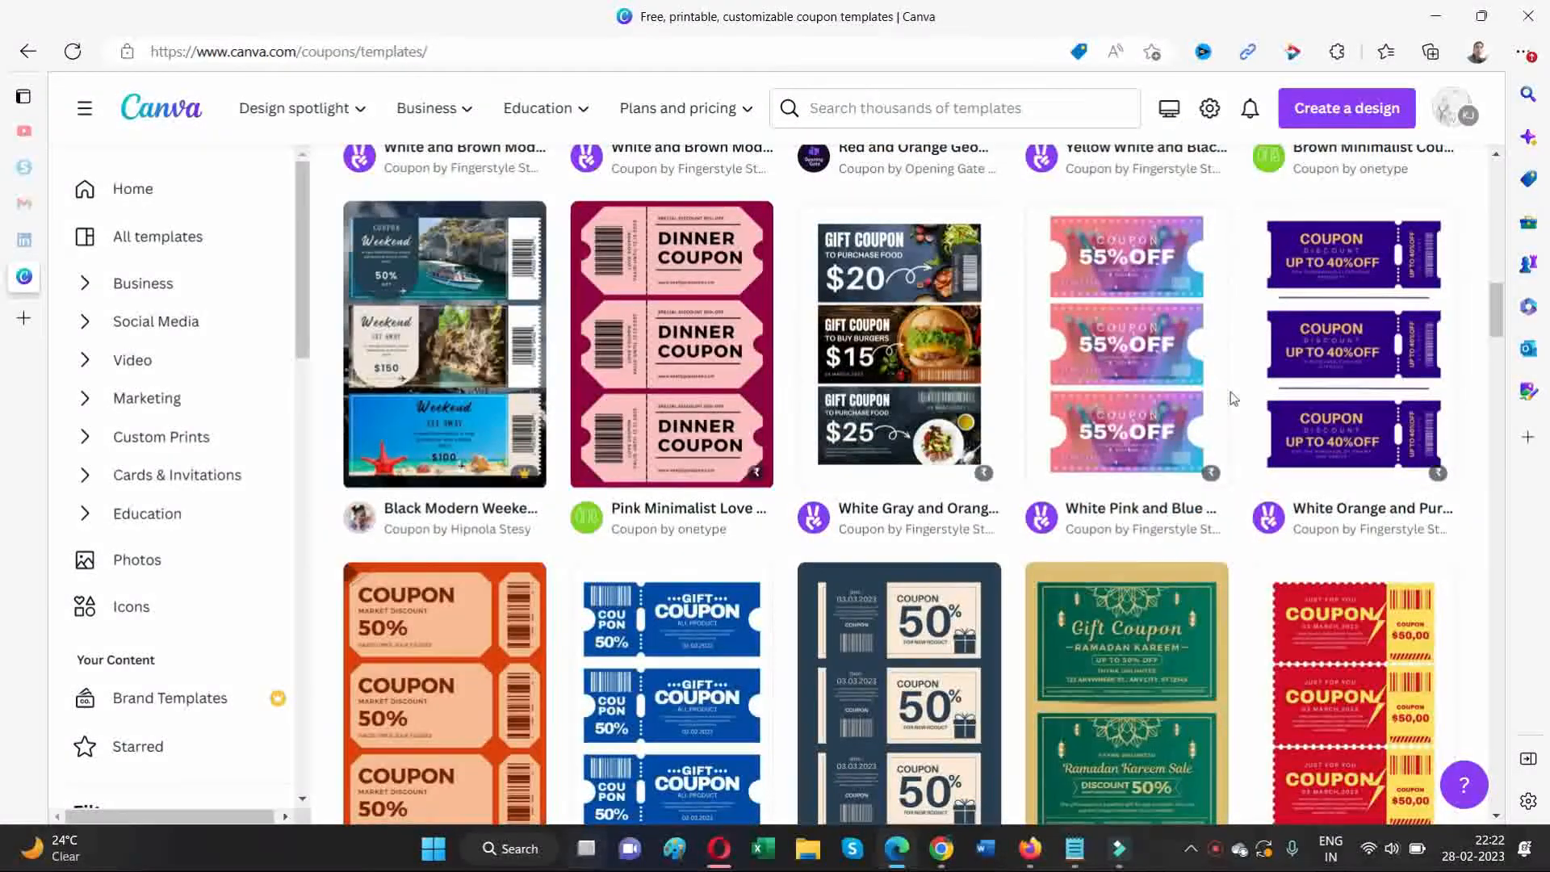
scroll(1232, 398, down, 5)
scroll(1232, 399, down, 5)
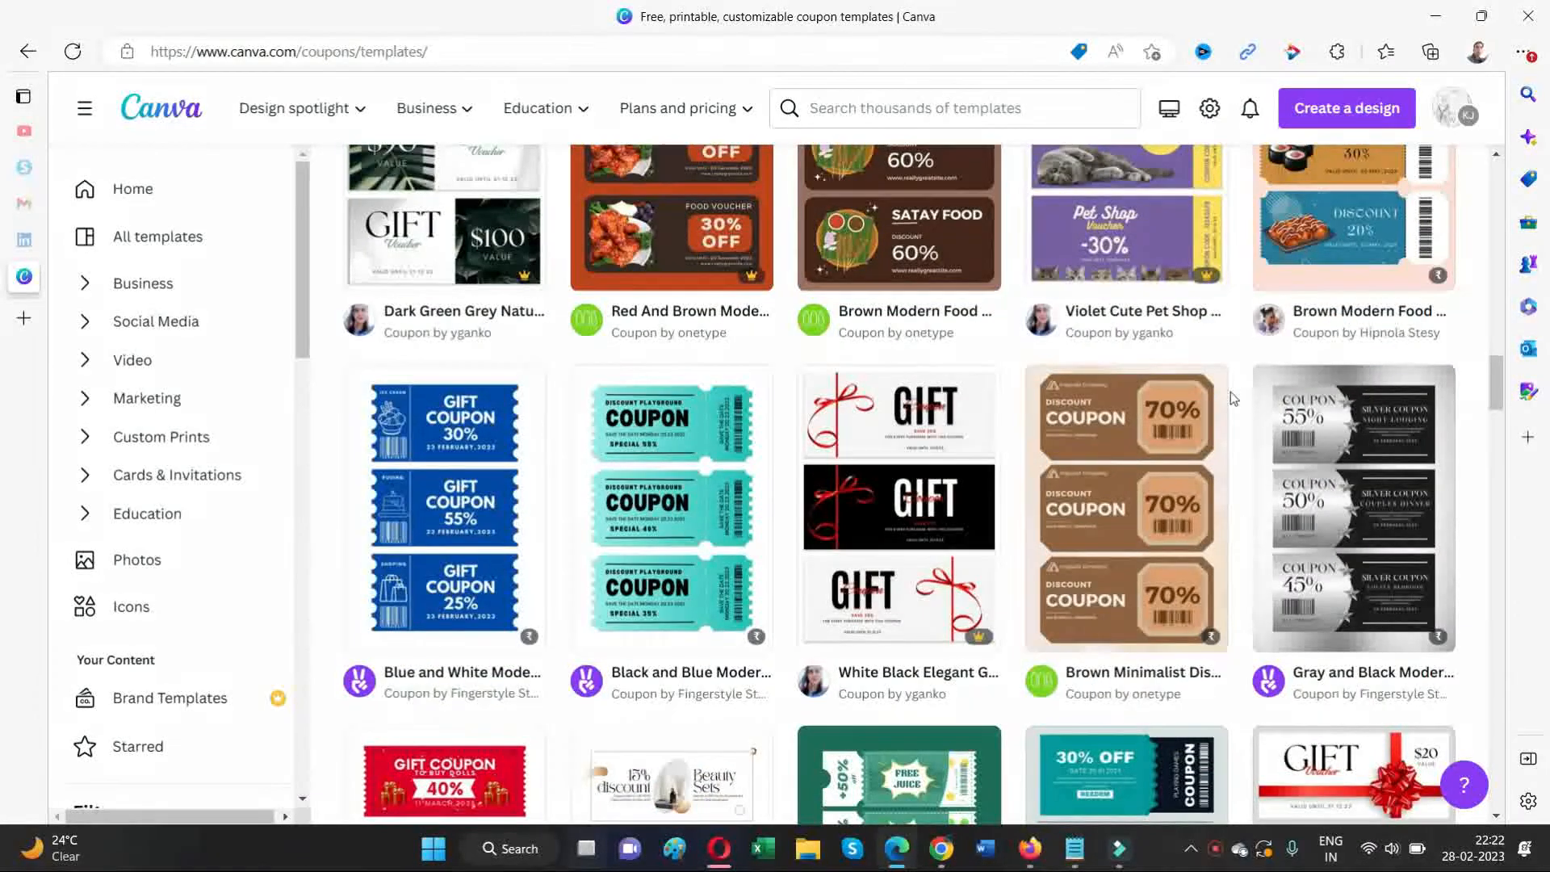
scroll(1232, 397, down, 8)
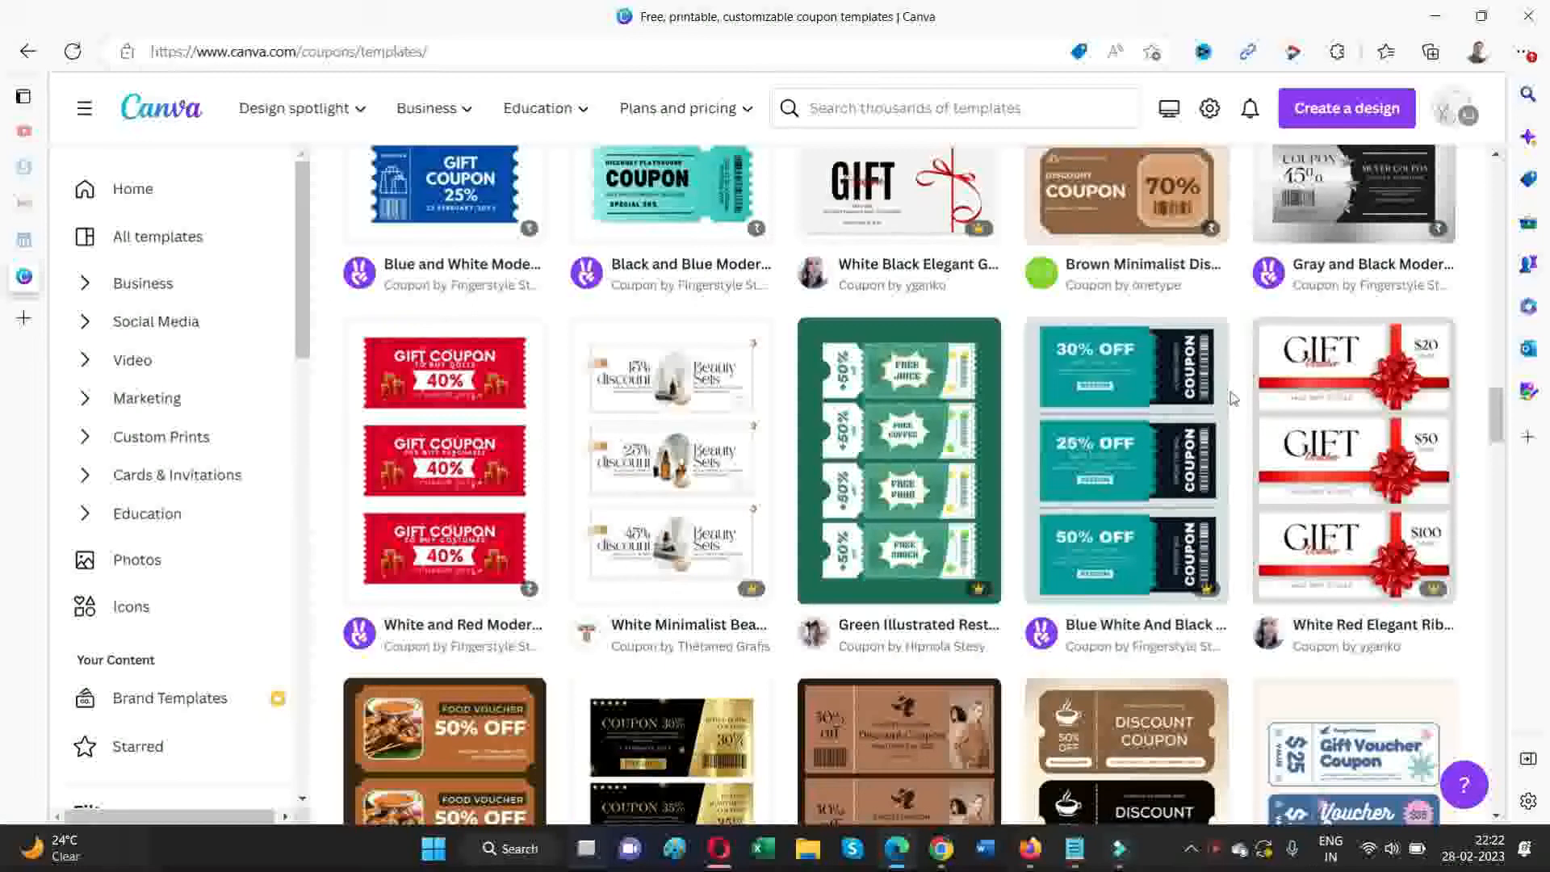
scroll(1232, 399, up, 3)
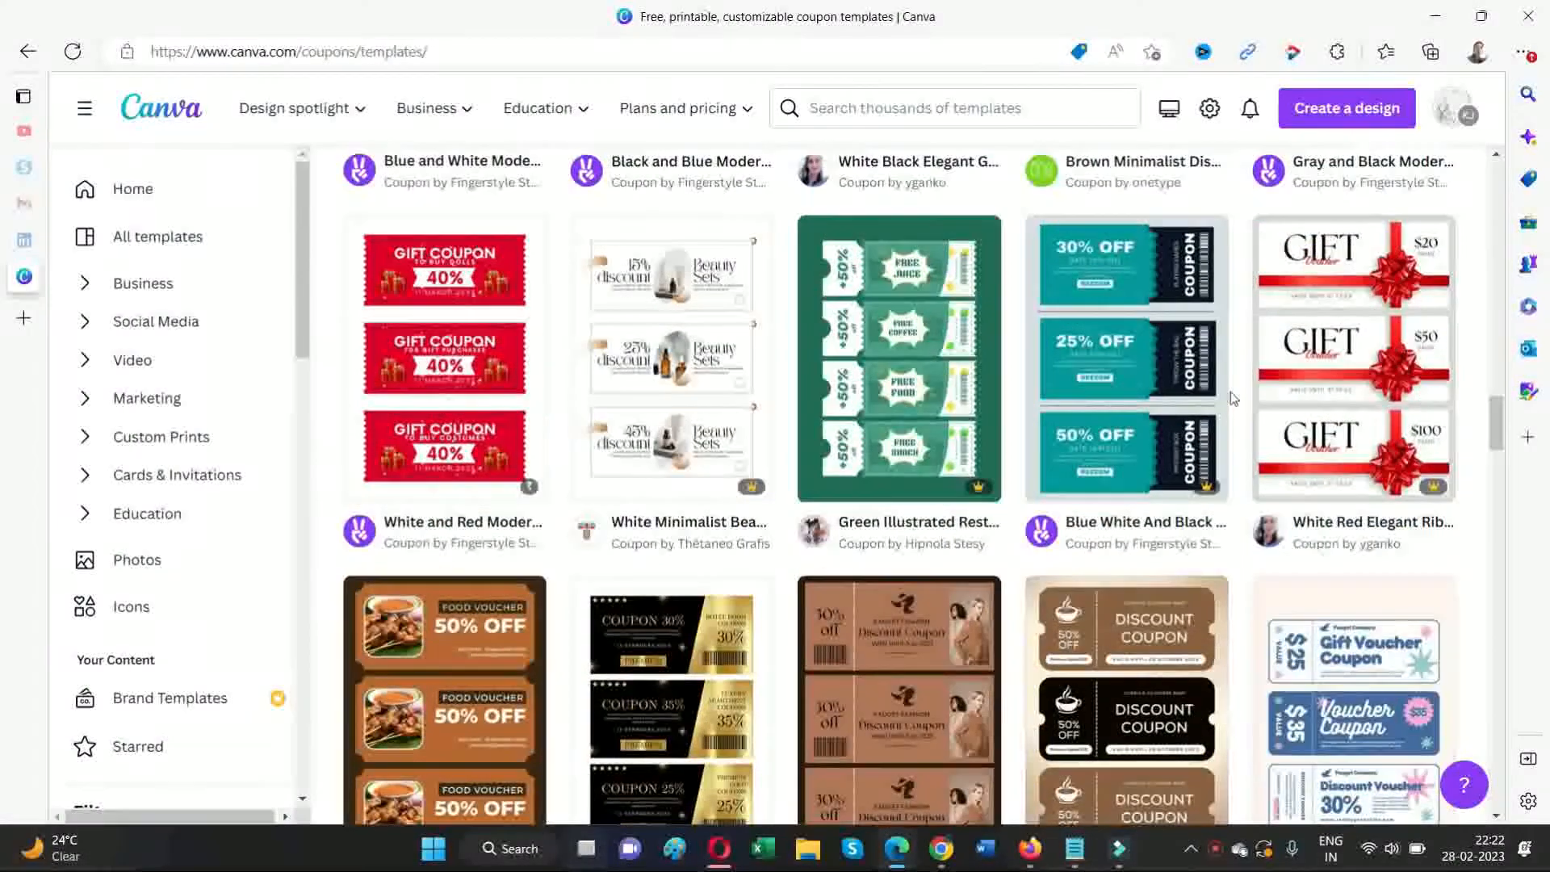
Try to use the White Red Elegant Ribboned Gift Coupon template, and close the upgrade offer and the template preview.
click(1309, 365)
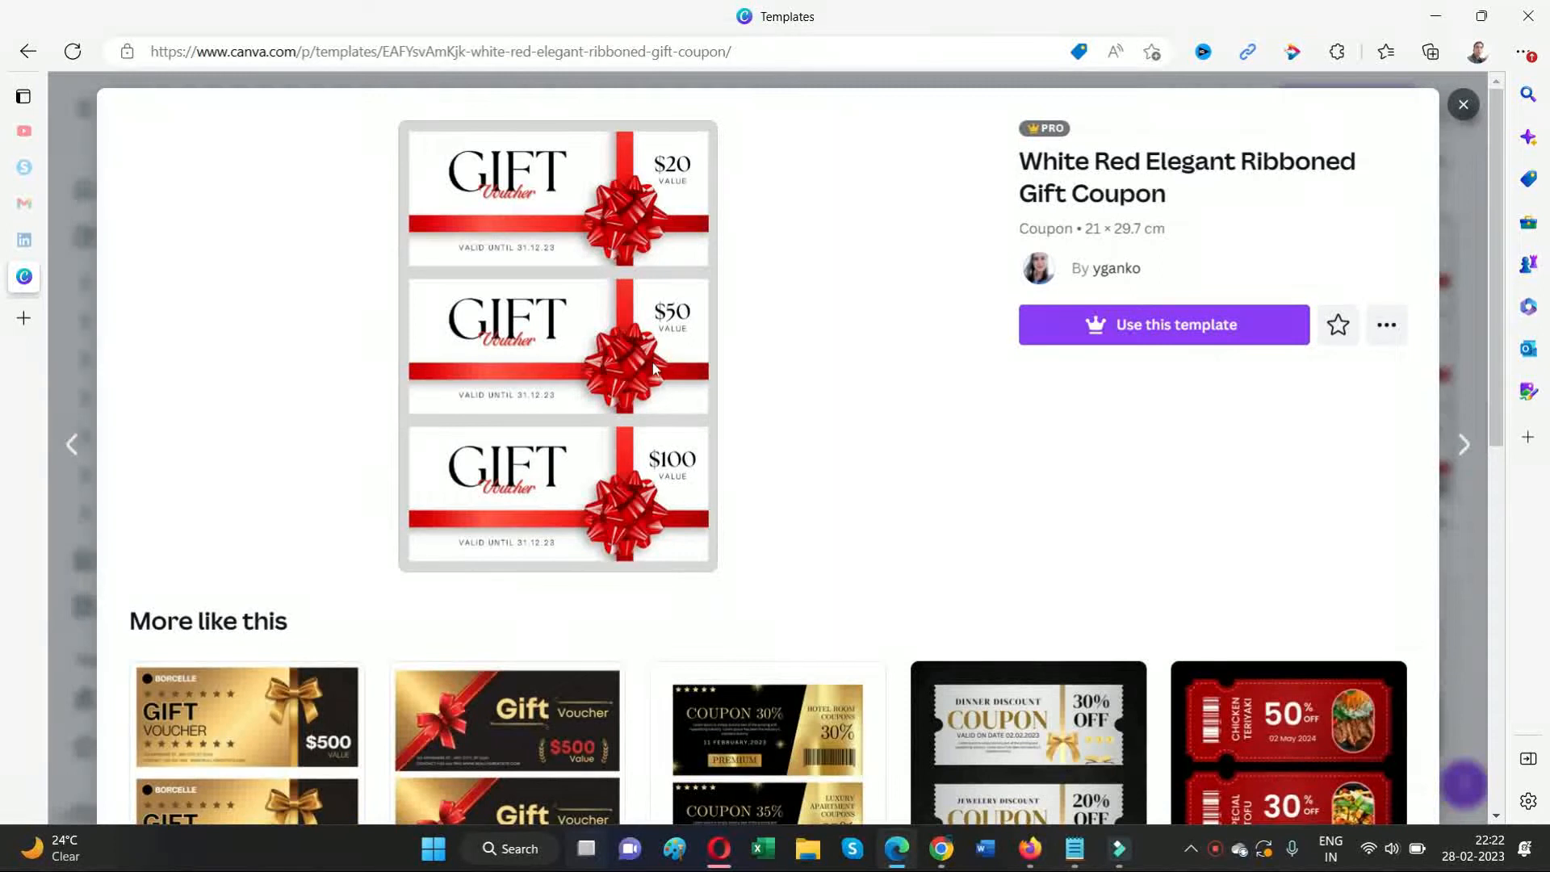
click(1167, 337)
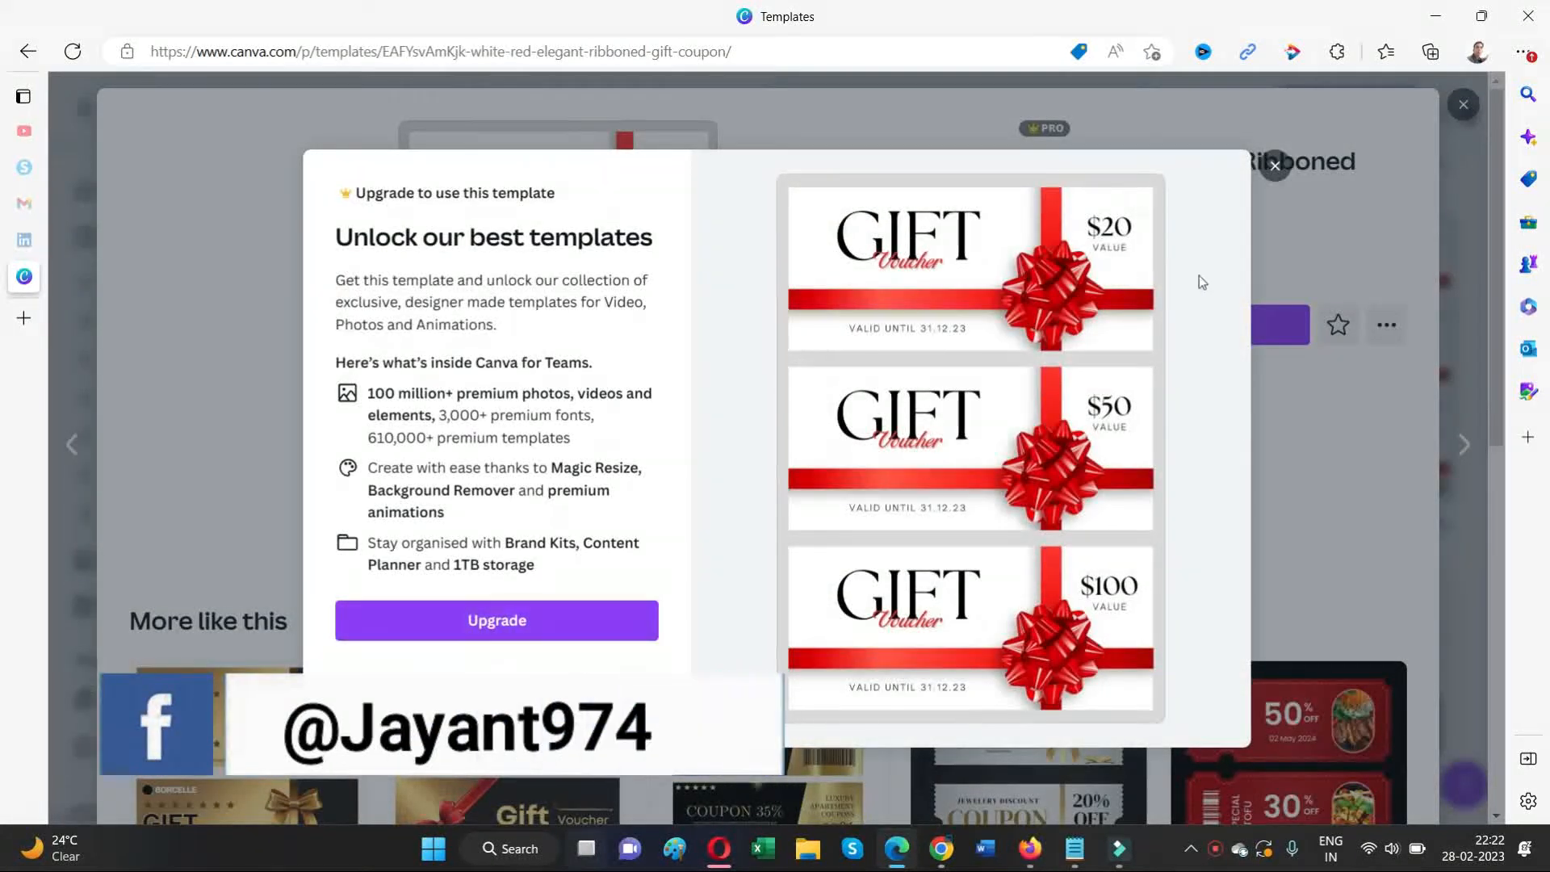
click(1276, 167)
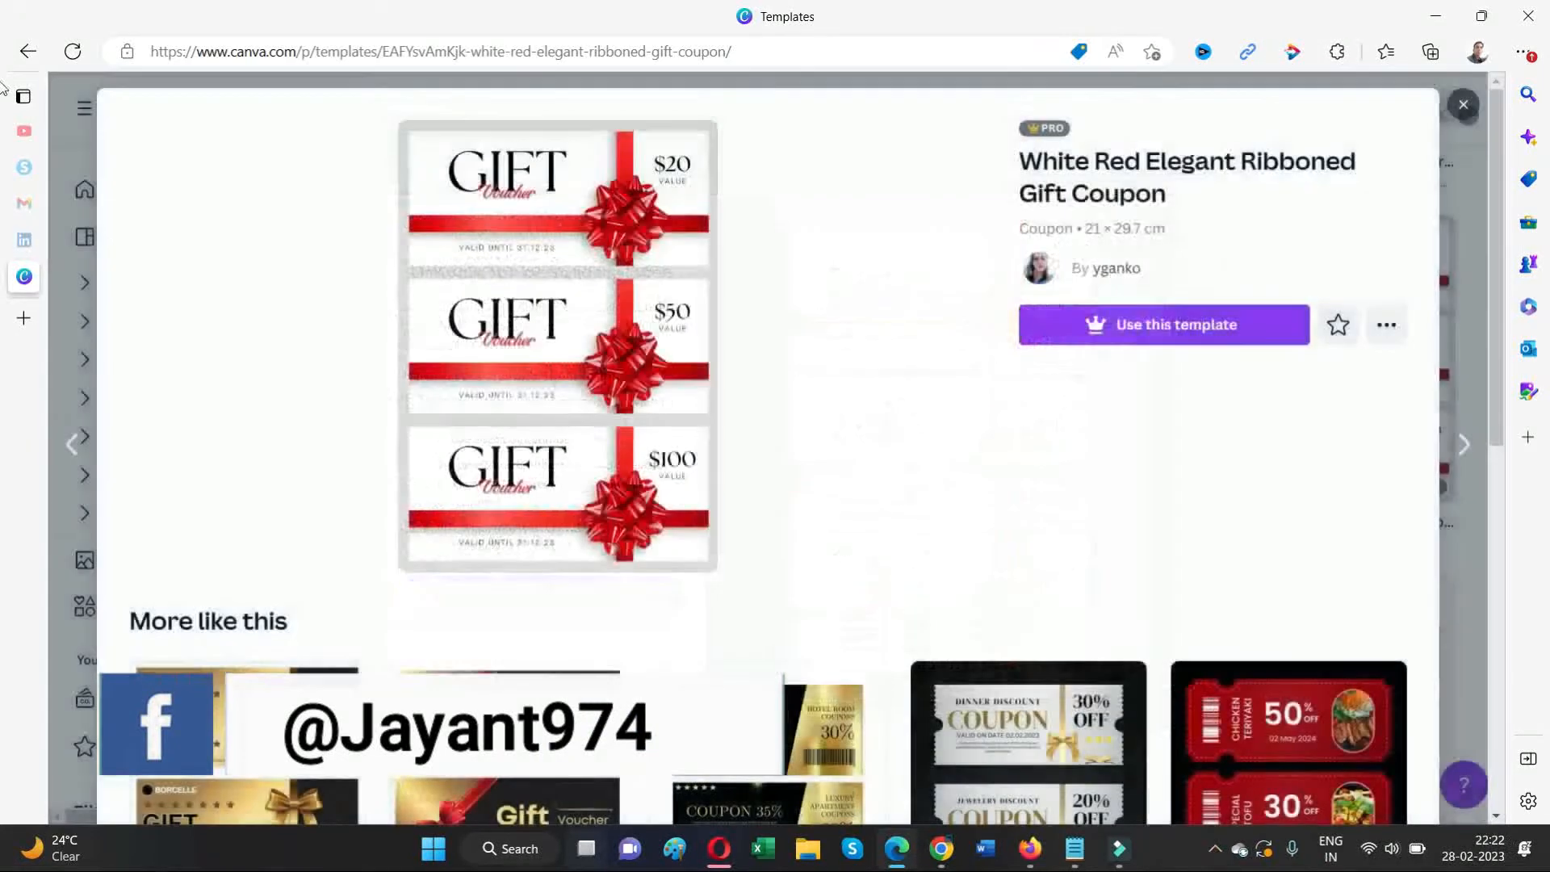
click(1463, 104)
Open the Black and Gold Luxury Coupon template from the start of the gallery as an editable design.
scroll(711, 426, up, 10)
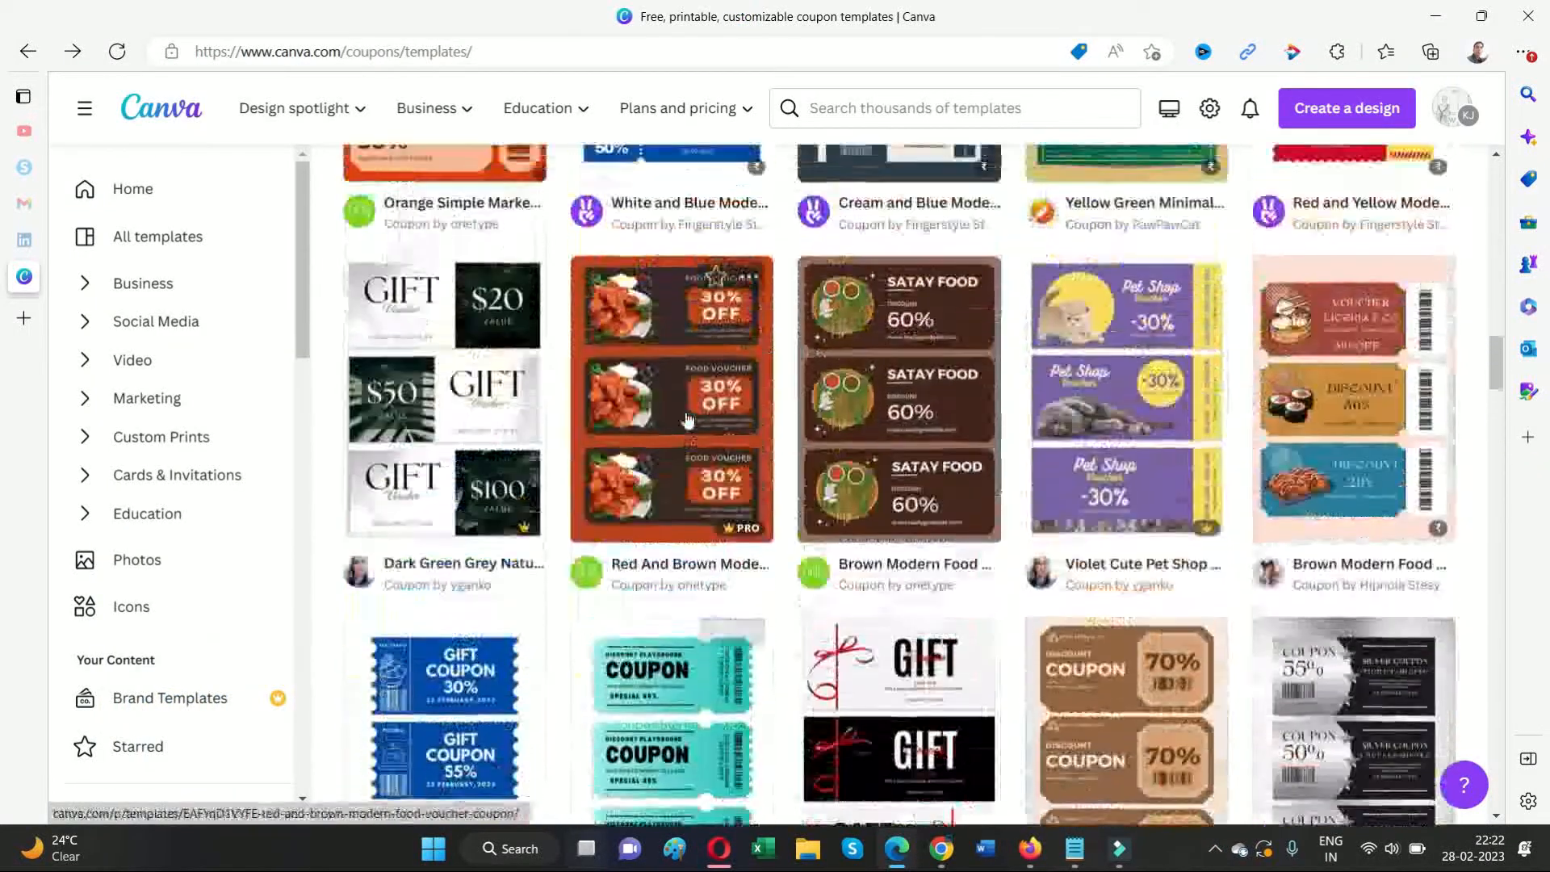
scroll(428, 494, up, 10)
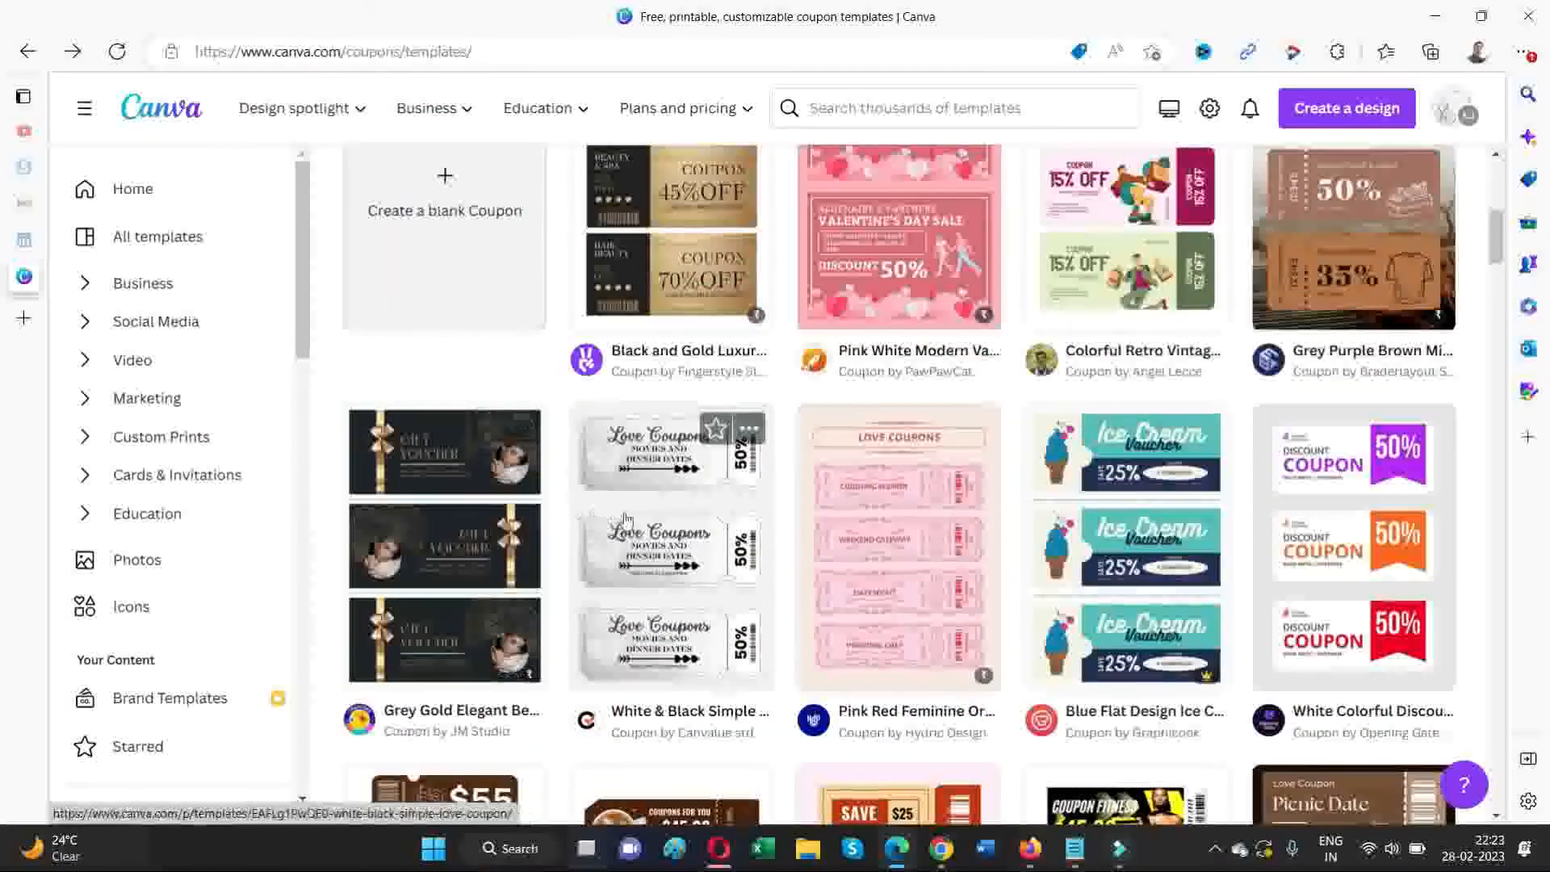
scroll(634, 511, up, 5)
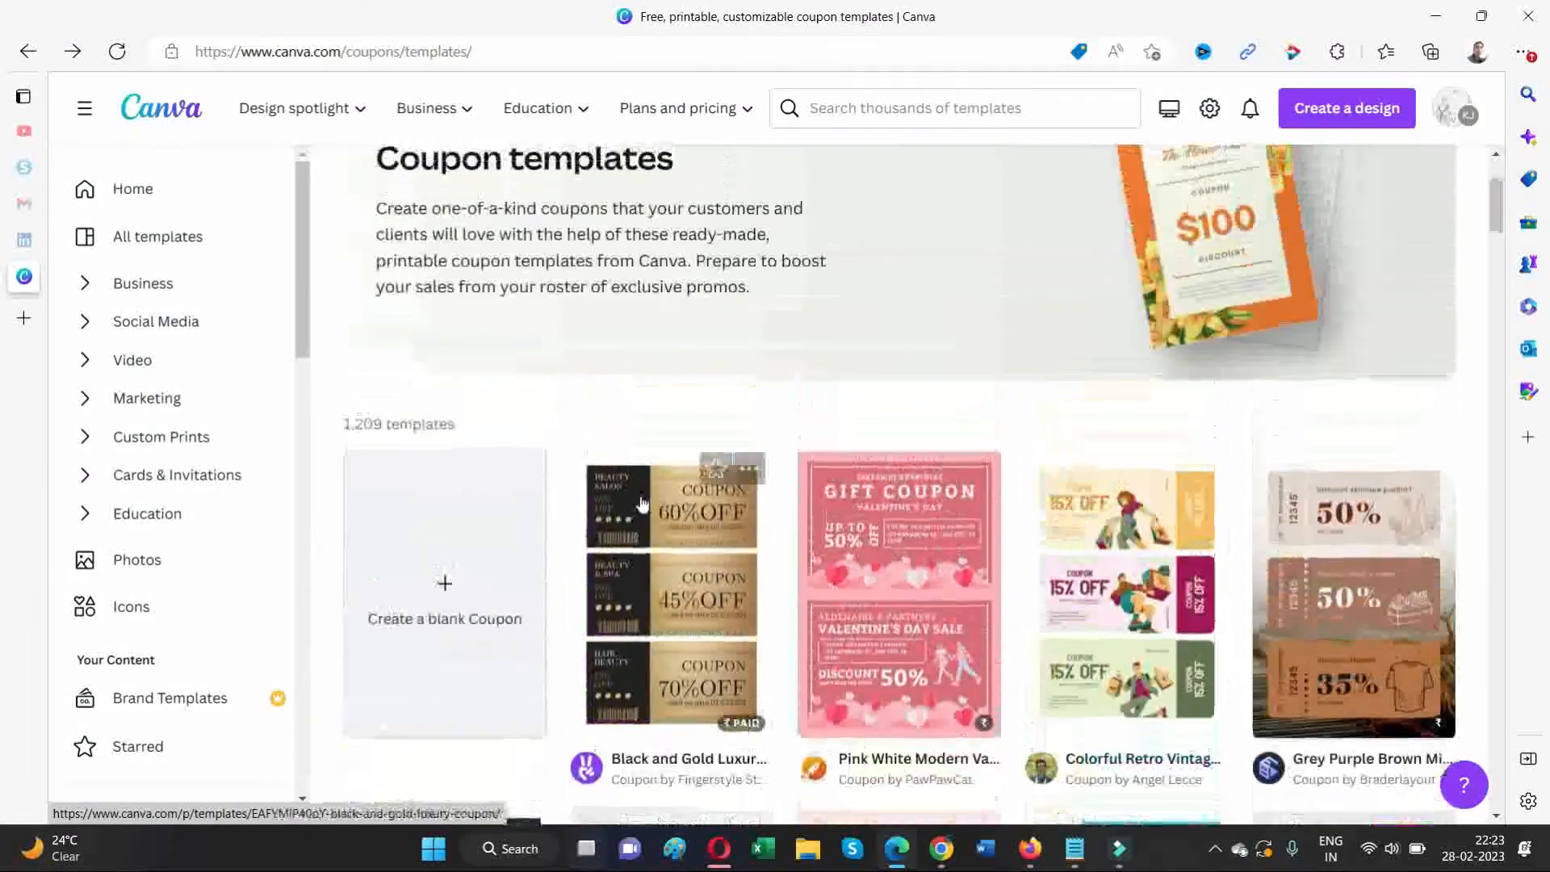
click(655, 494)
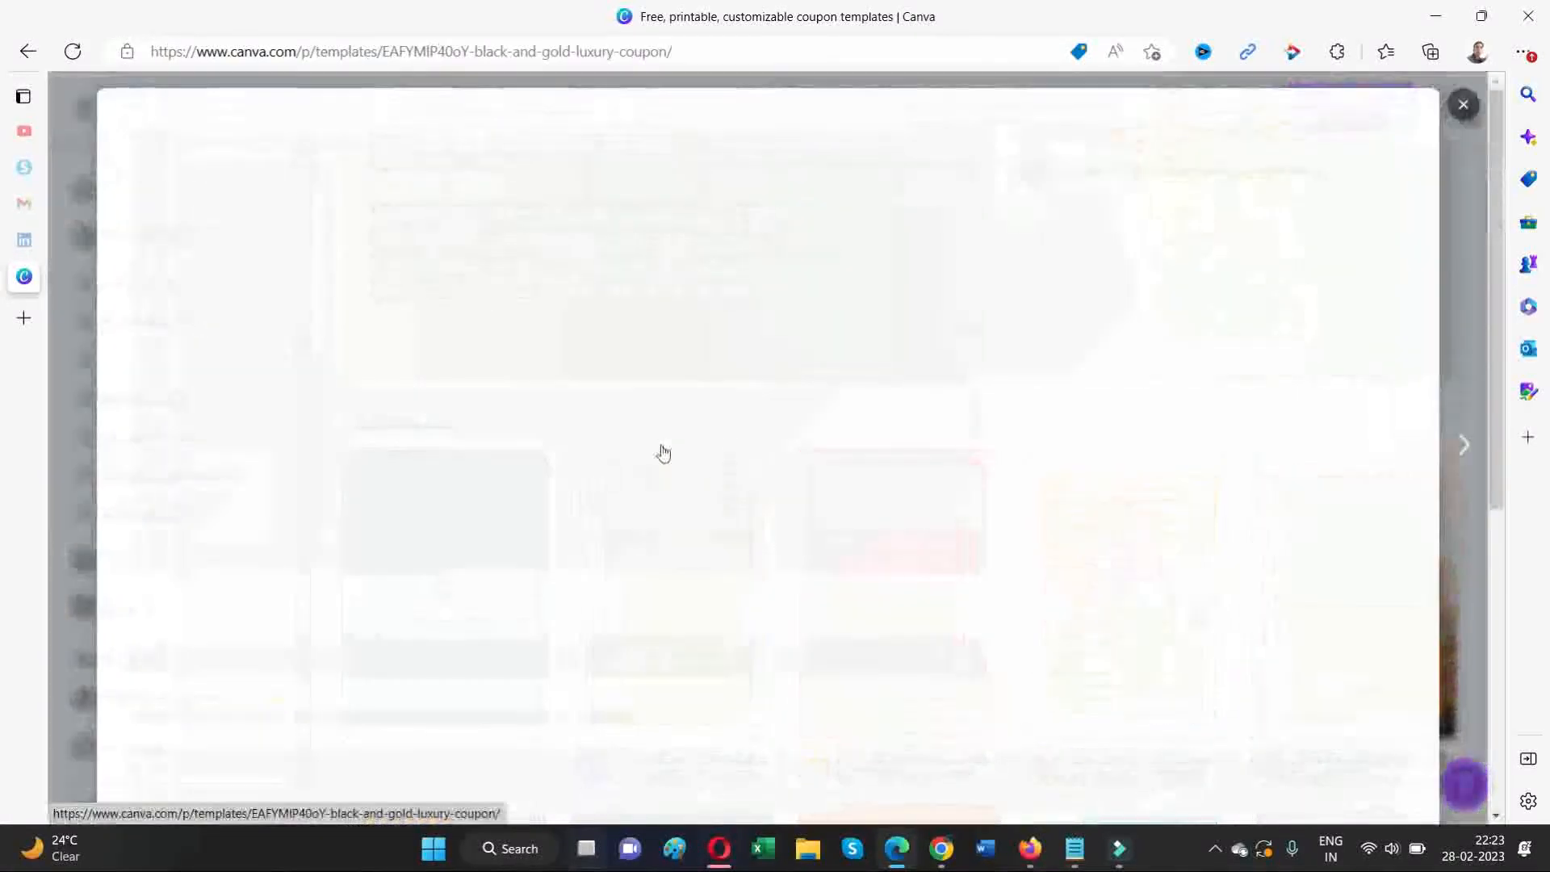
click(1168, 315)
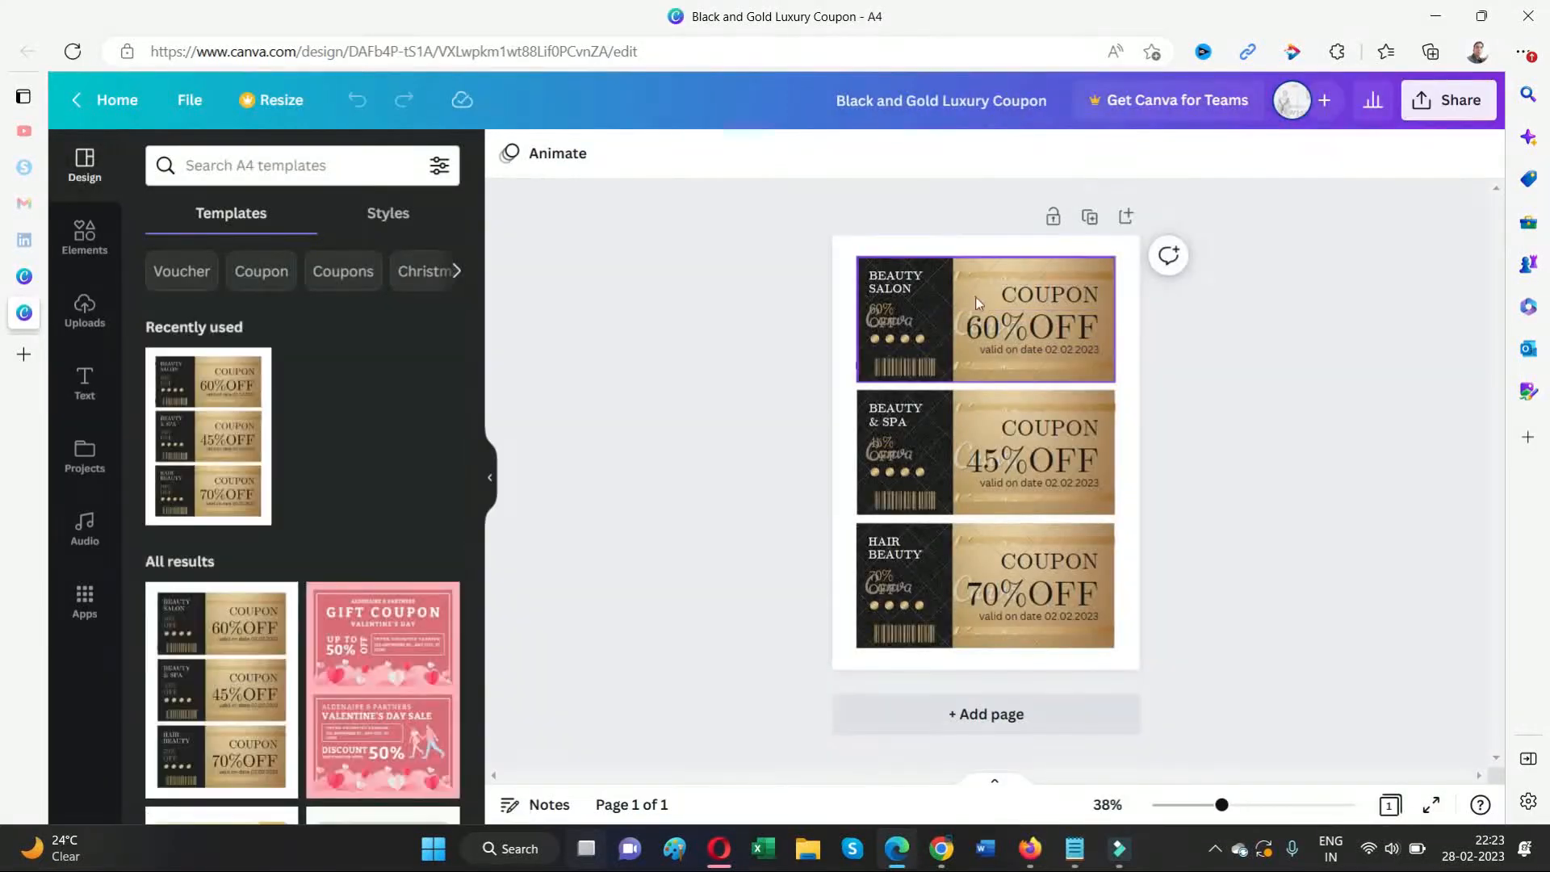
Delete the 60%OFF text from the first coupon and undo the deletion.
click(983, 327)
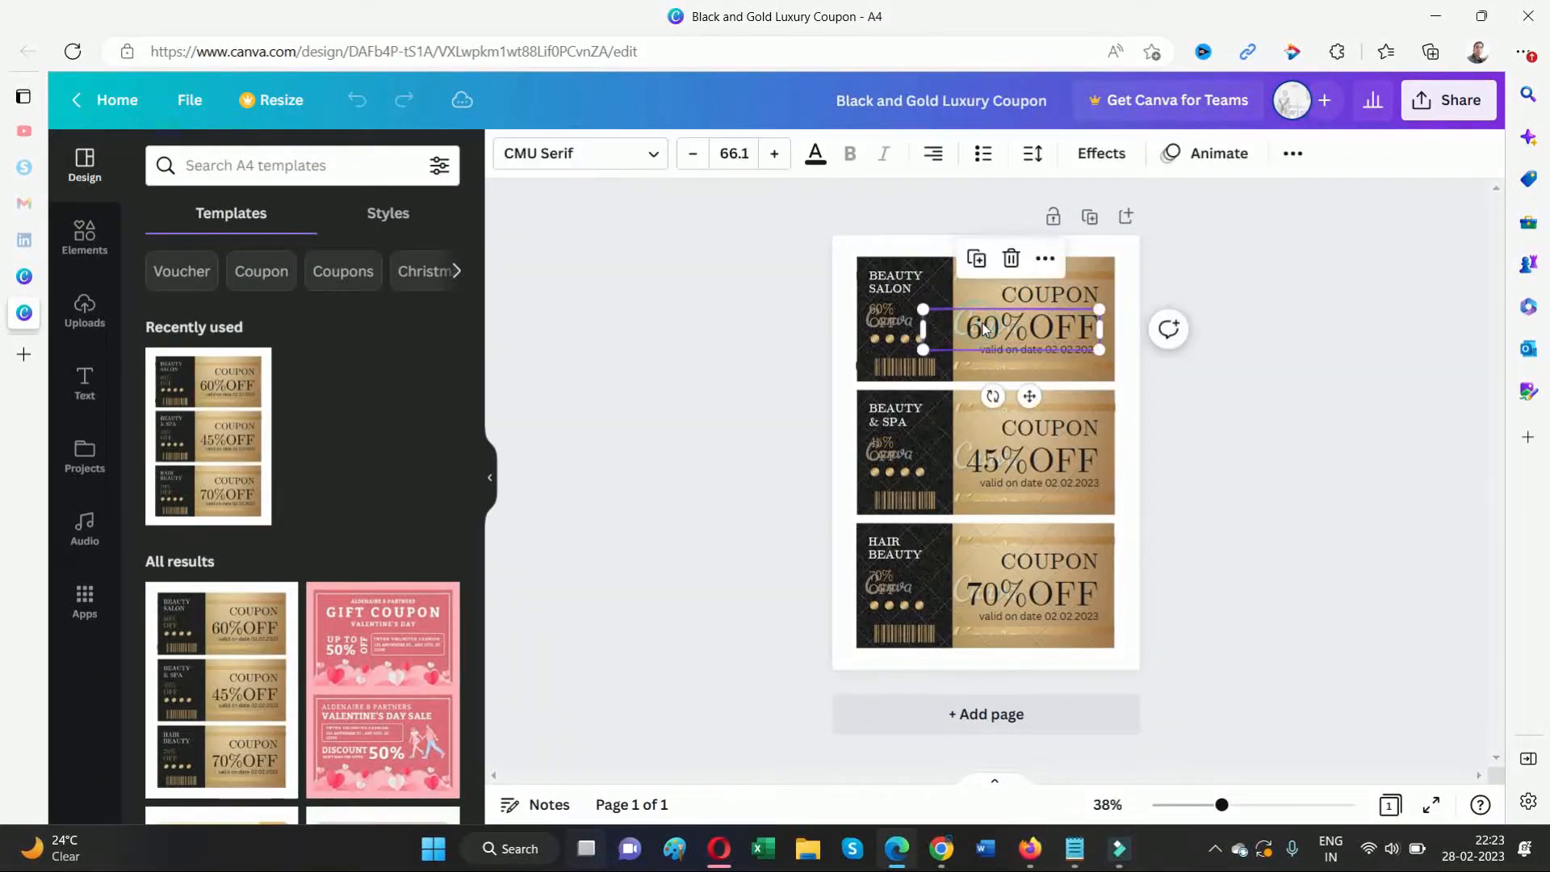
key(Delete)
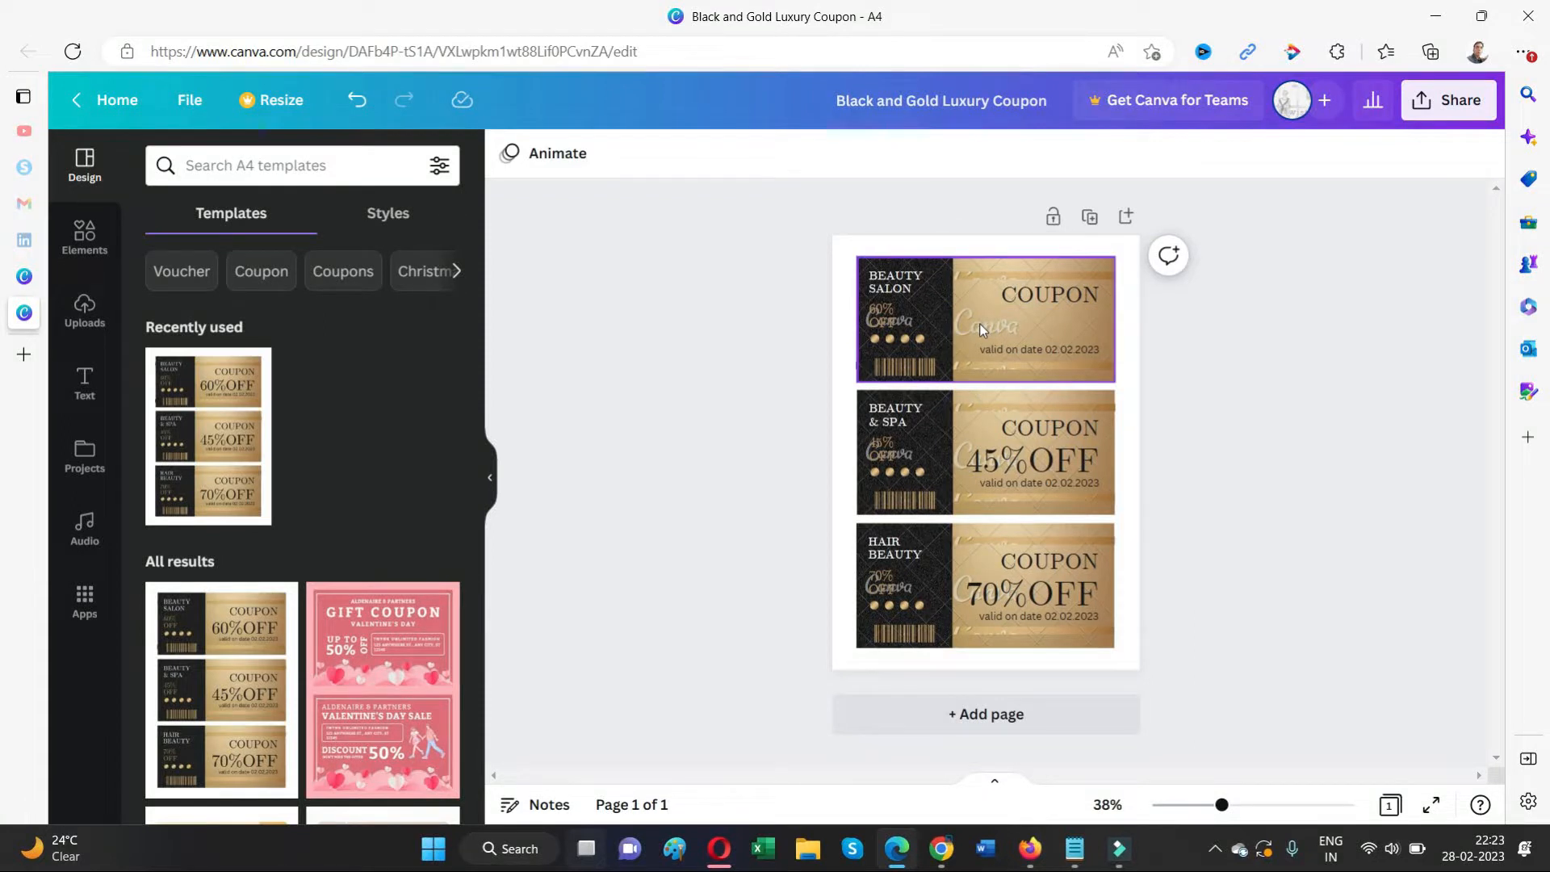
key(ctrl+z)
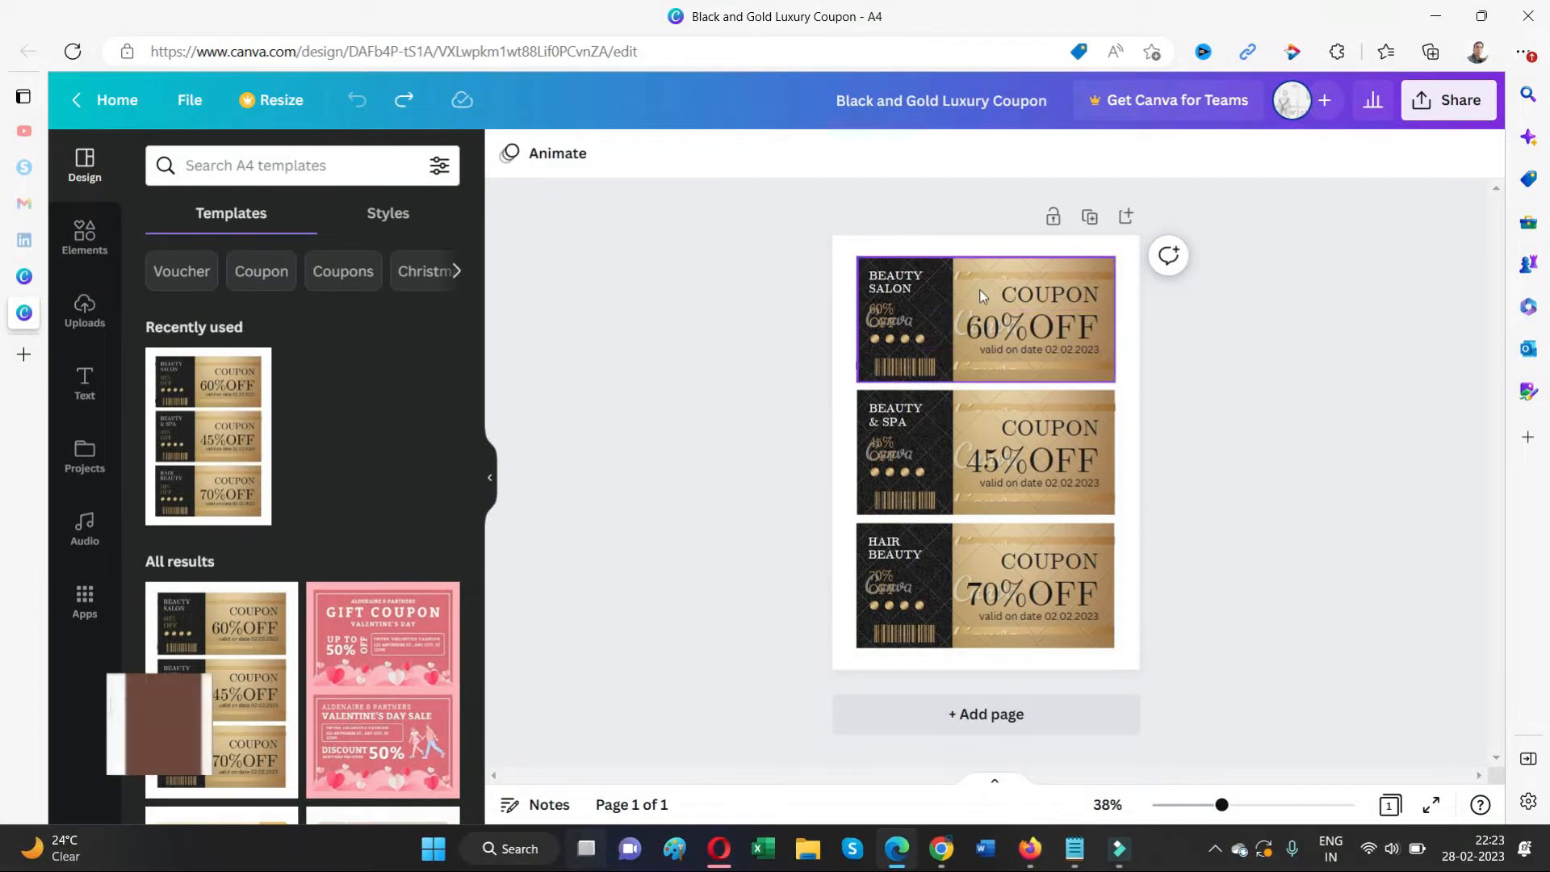
Delete the watermarked gold background images behind the 60%OFF, 45%OFF and 70%OFF coupons.
click(980, 289)
key(Delete)
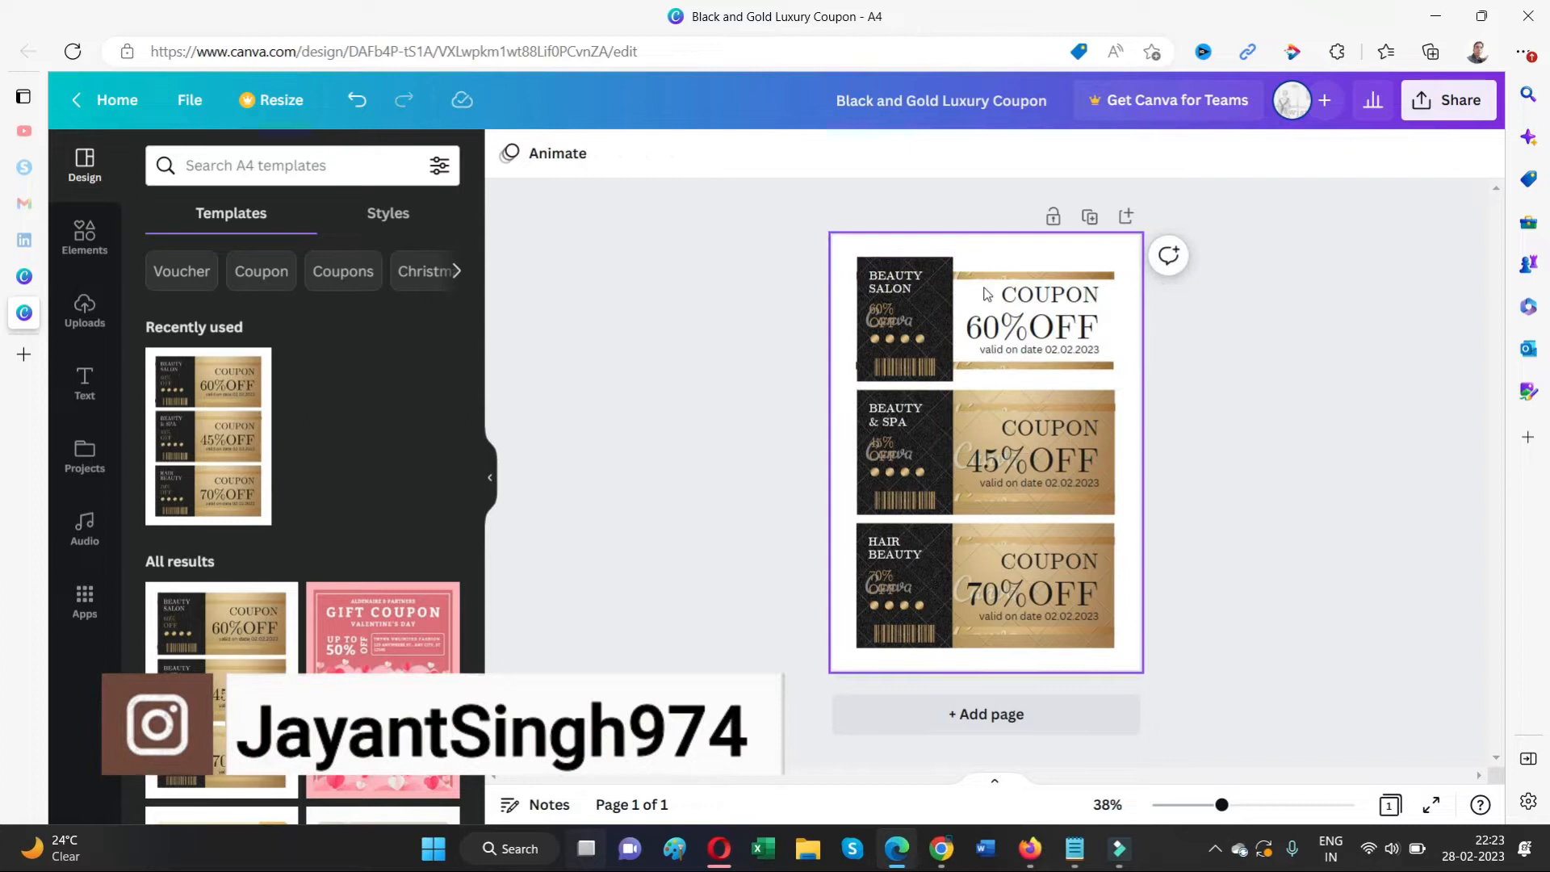
click(1040, 396)
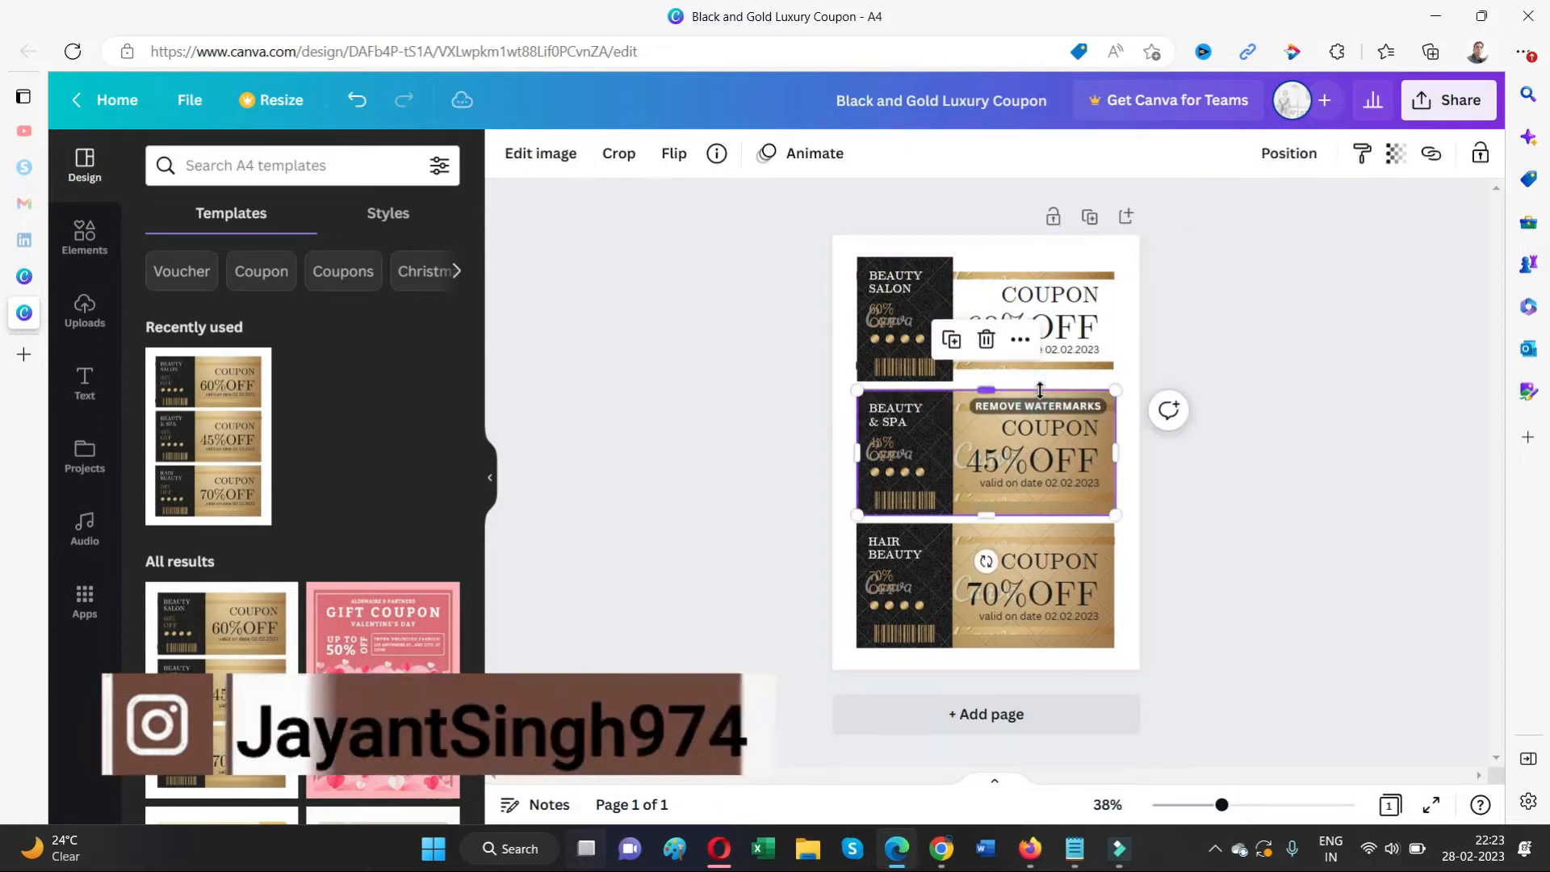
key(Delete)
click(1018, 524)
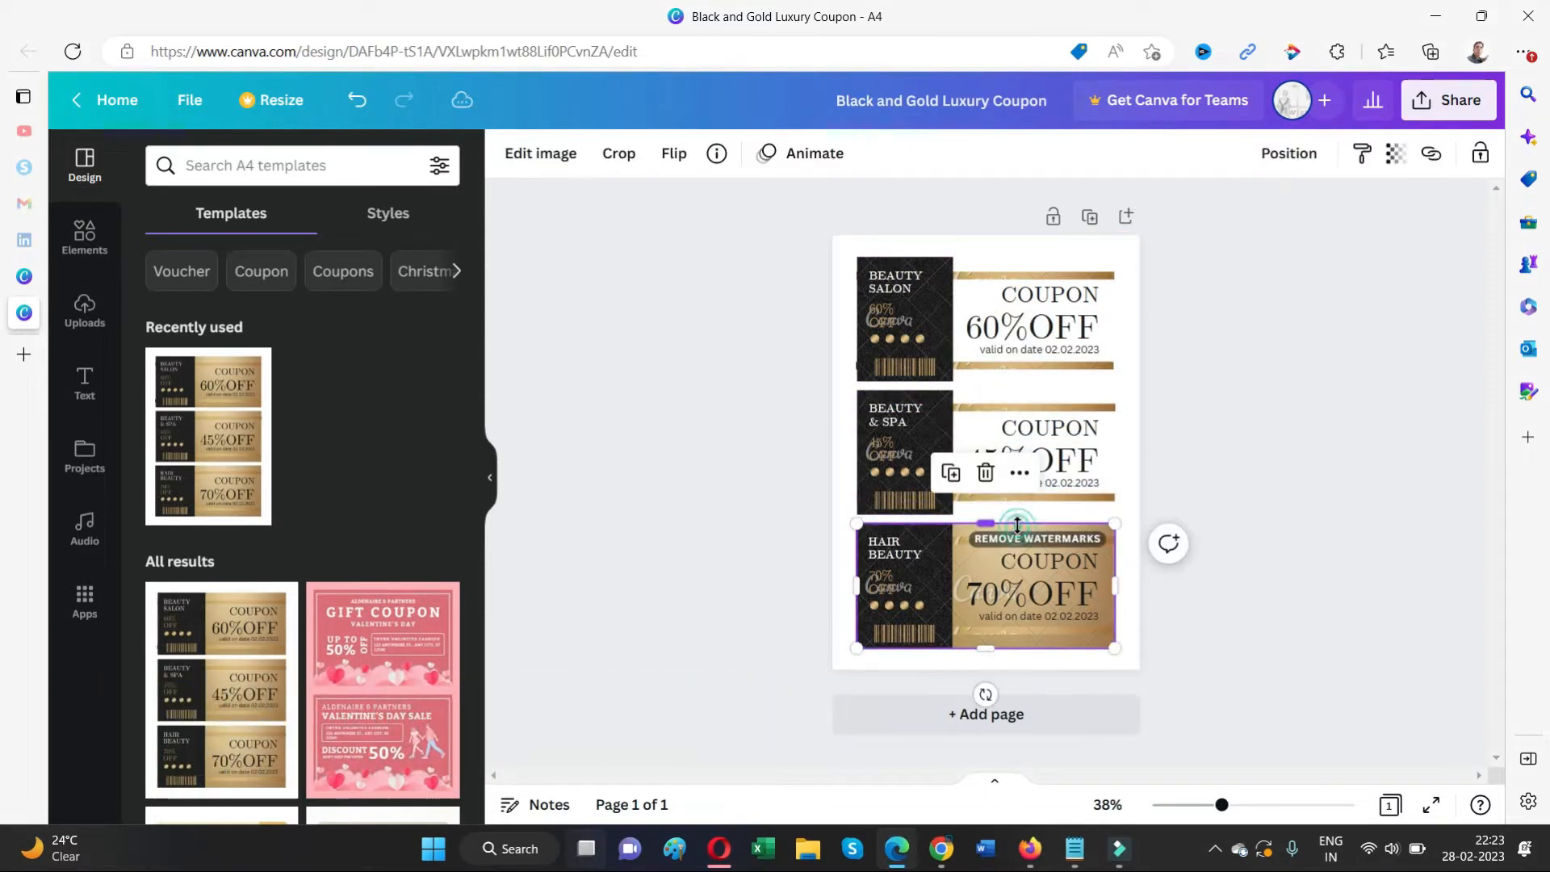
key(Delete)
Delete the black panel and the barcode from the HAIR BEAUTY coupon.
click(939, 538)
key(Delete)
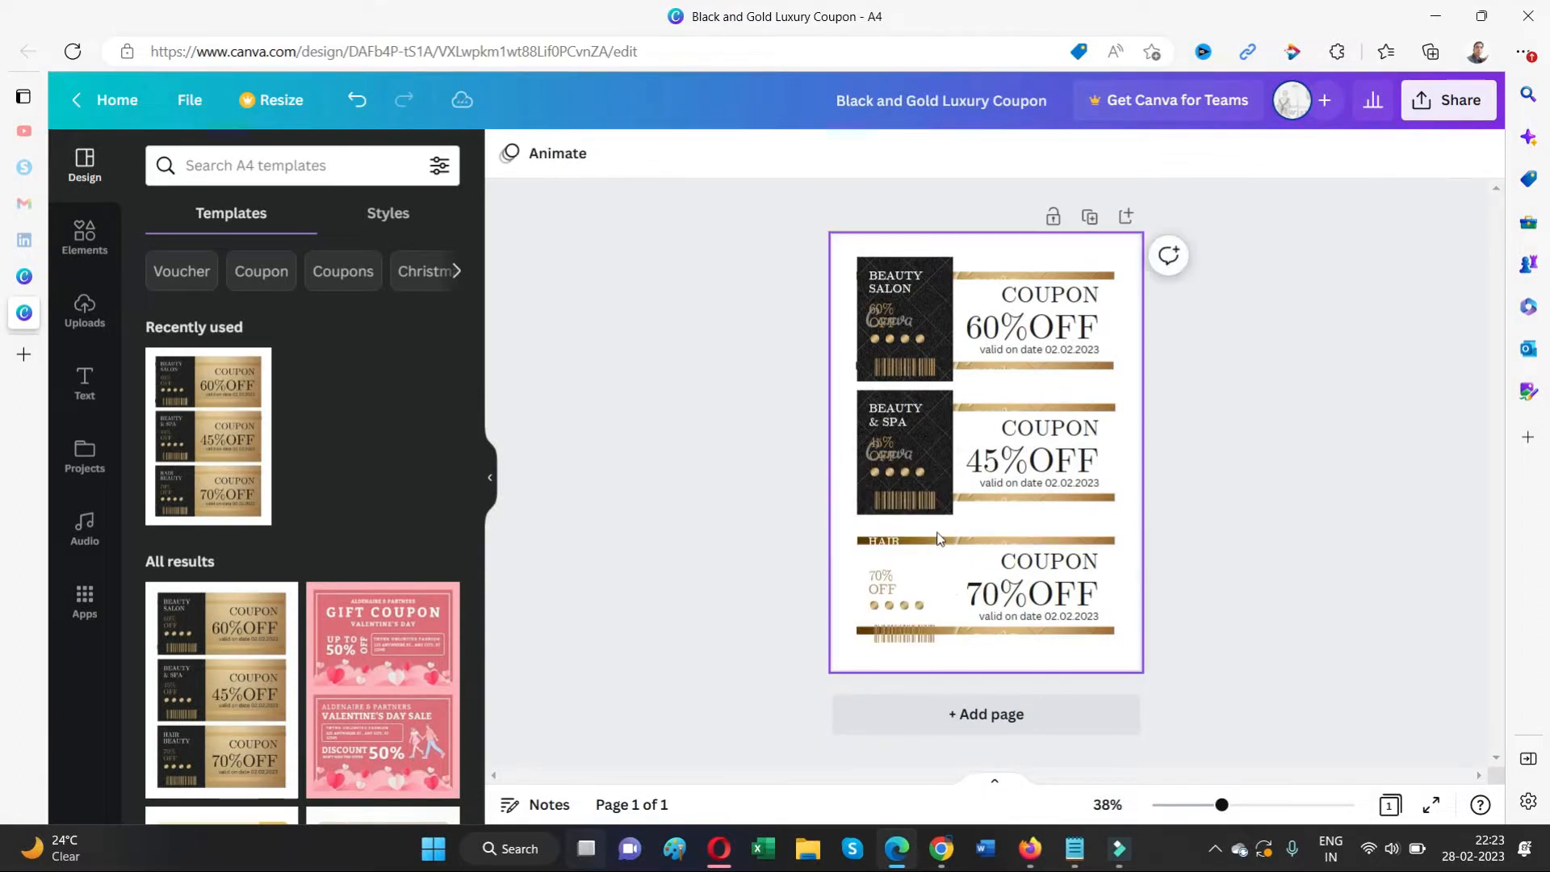
click(904, 633)
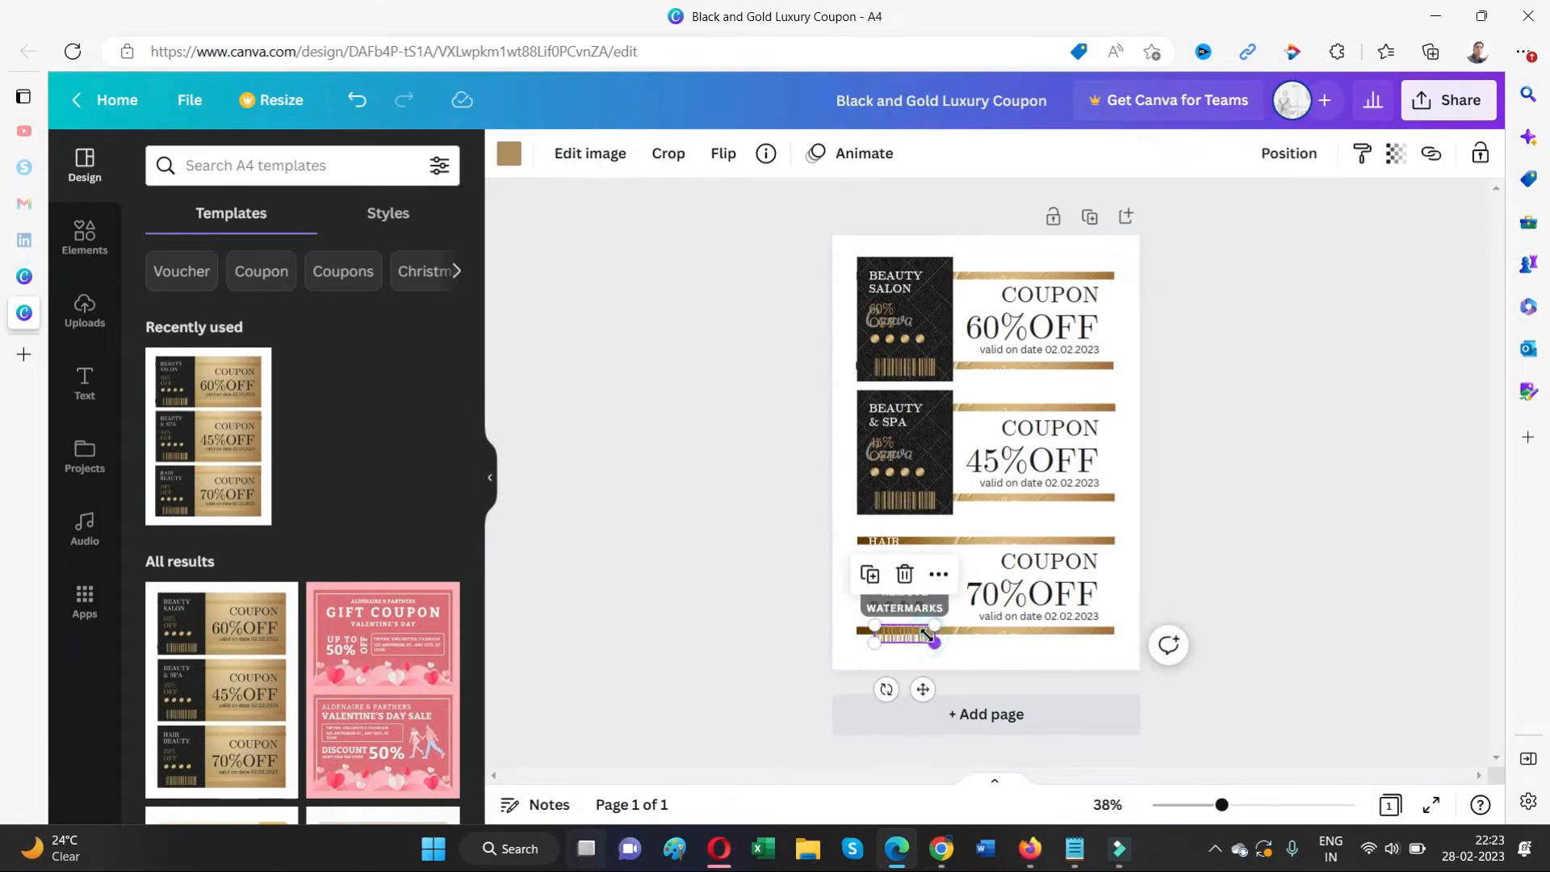
key(Delete)
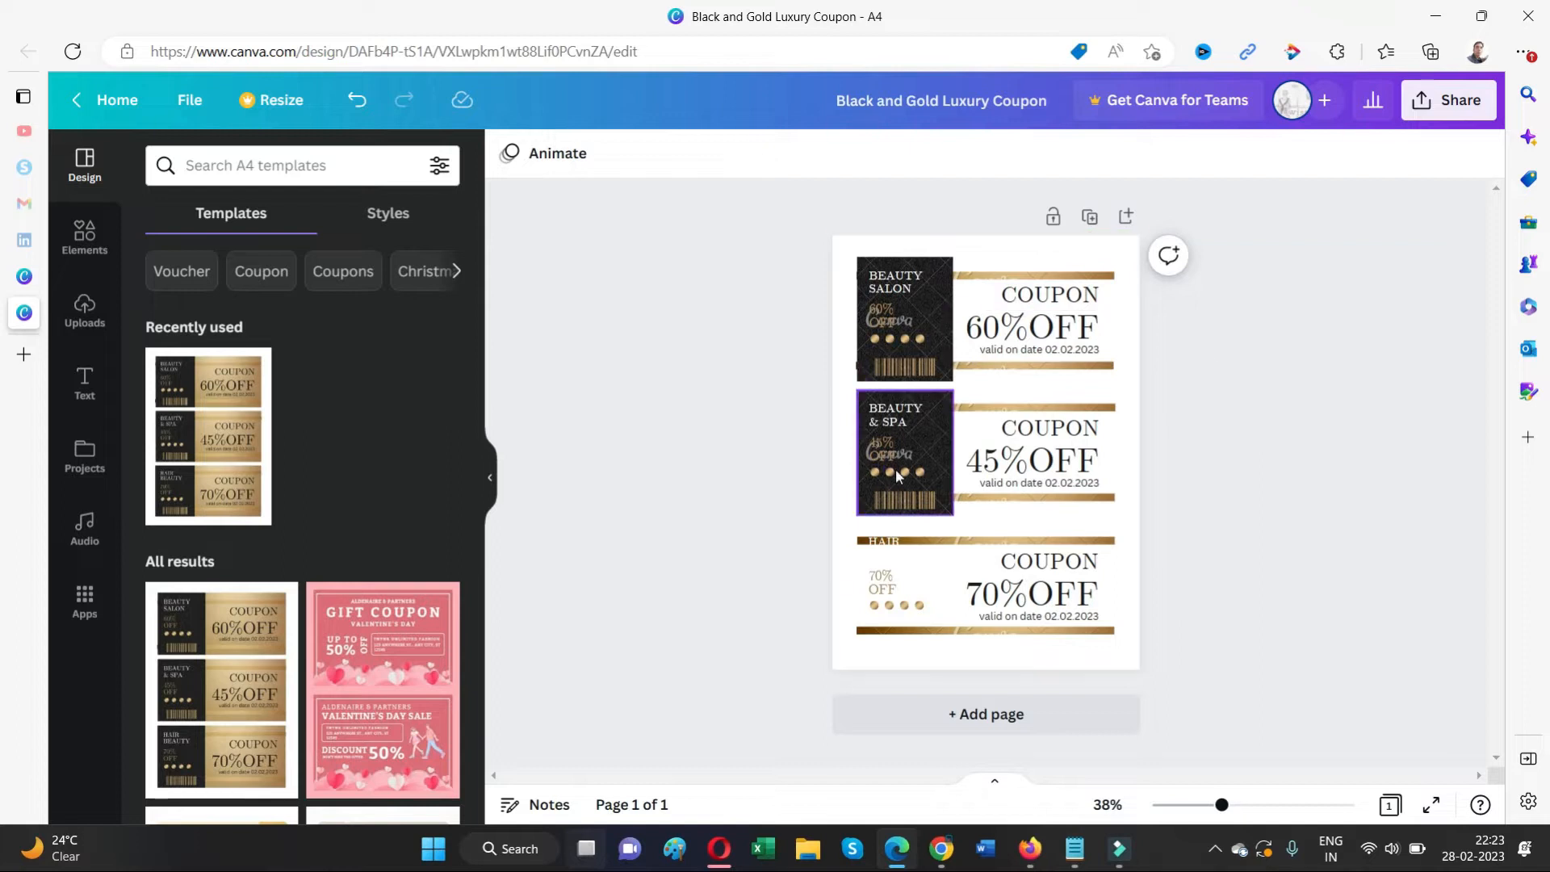
Delete the black panels behind the BEAUTY & SPA and BEAUTY SALON text on the 45%OFF and 60%OFF coupons.
click(898, 444)
click(924, 449)
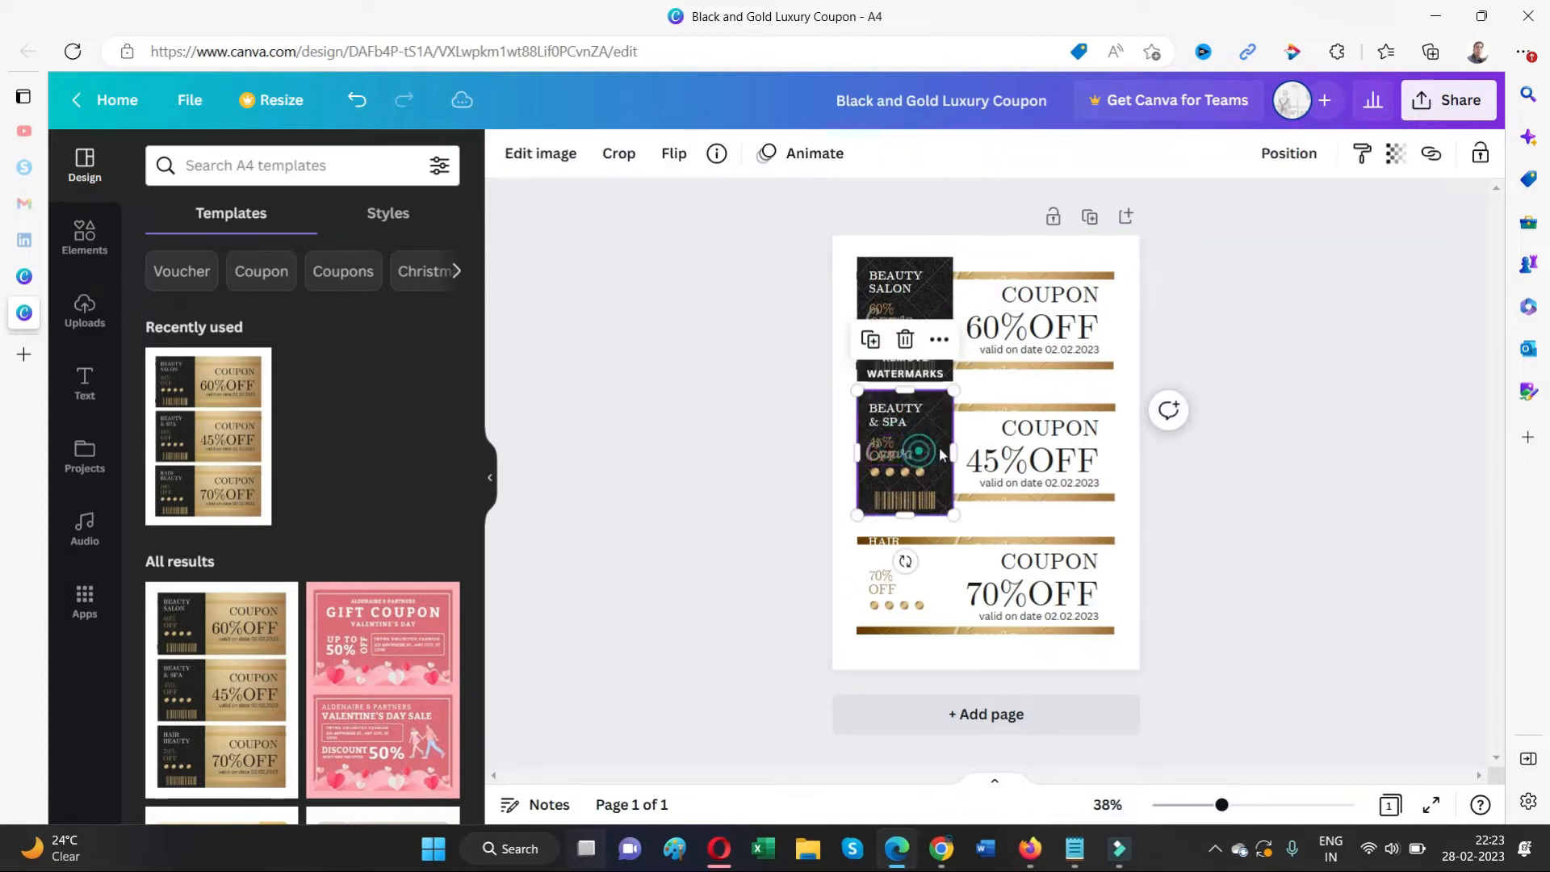
key(Delete)
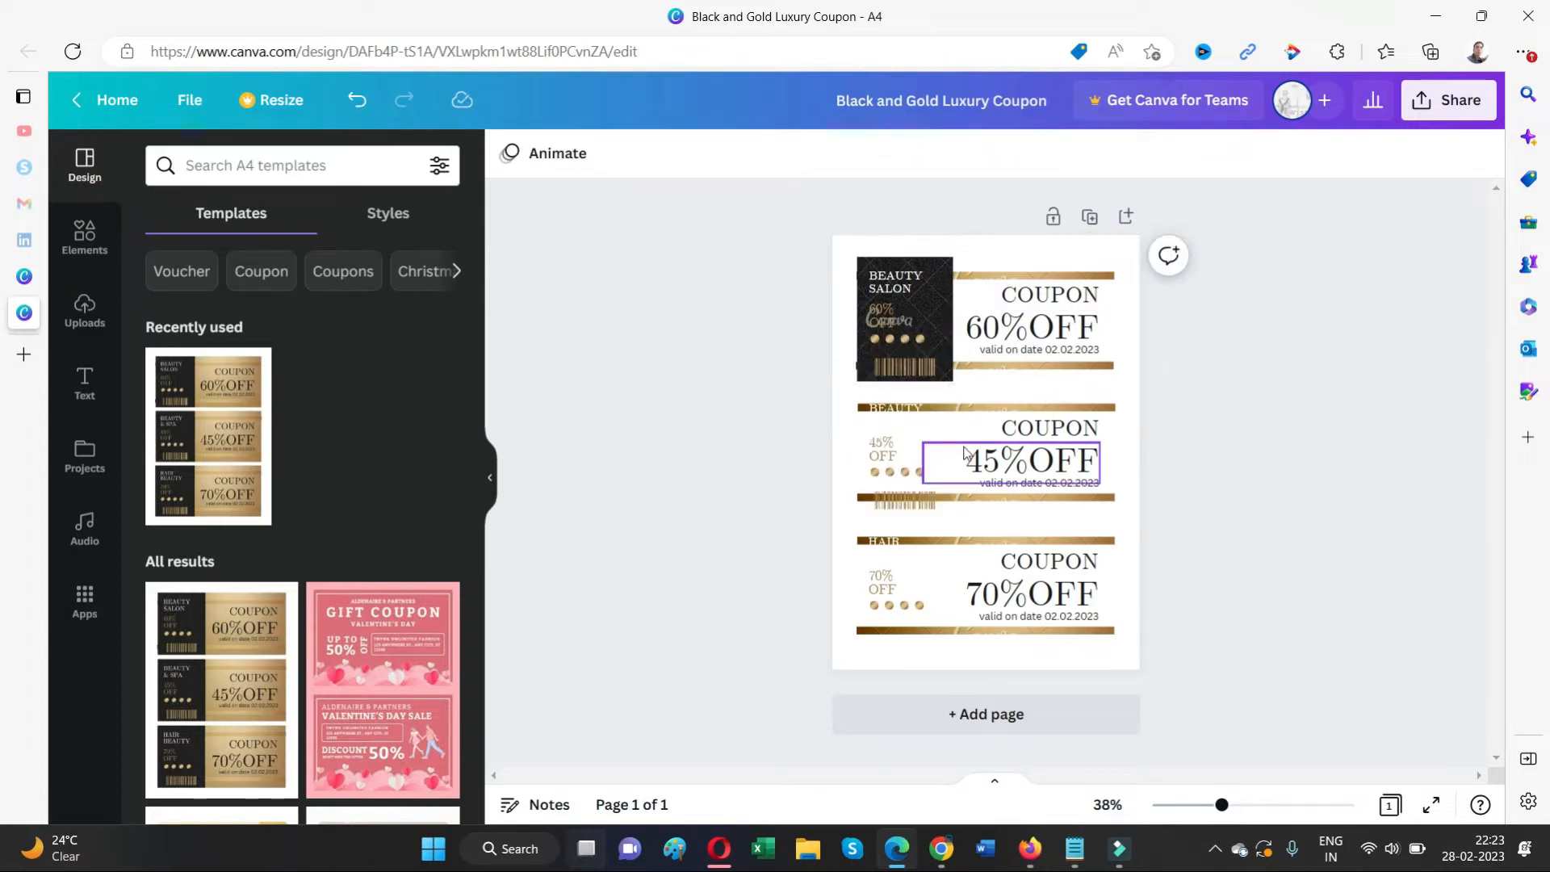
click(936, 279)
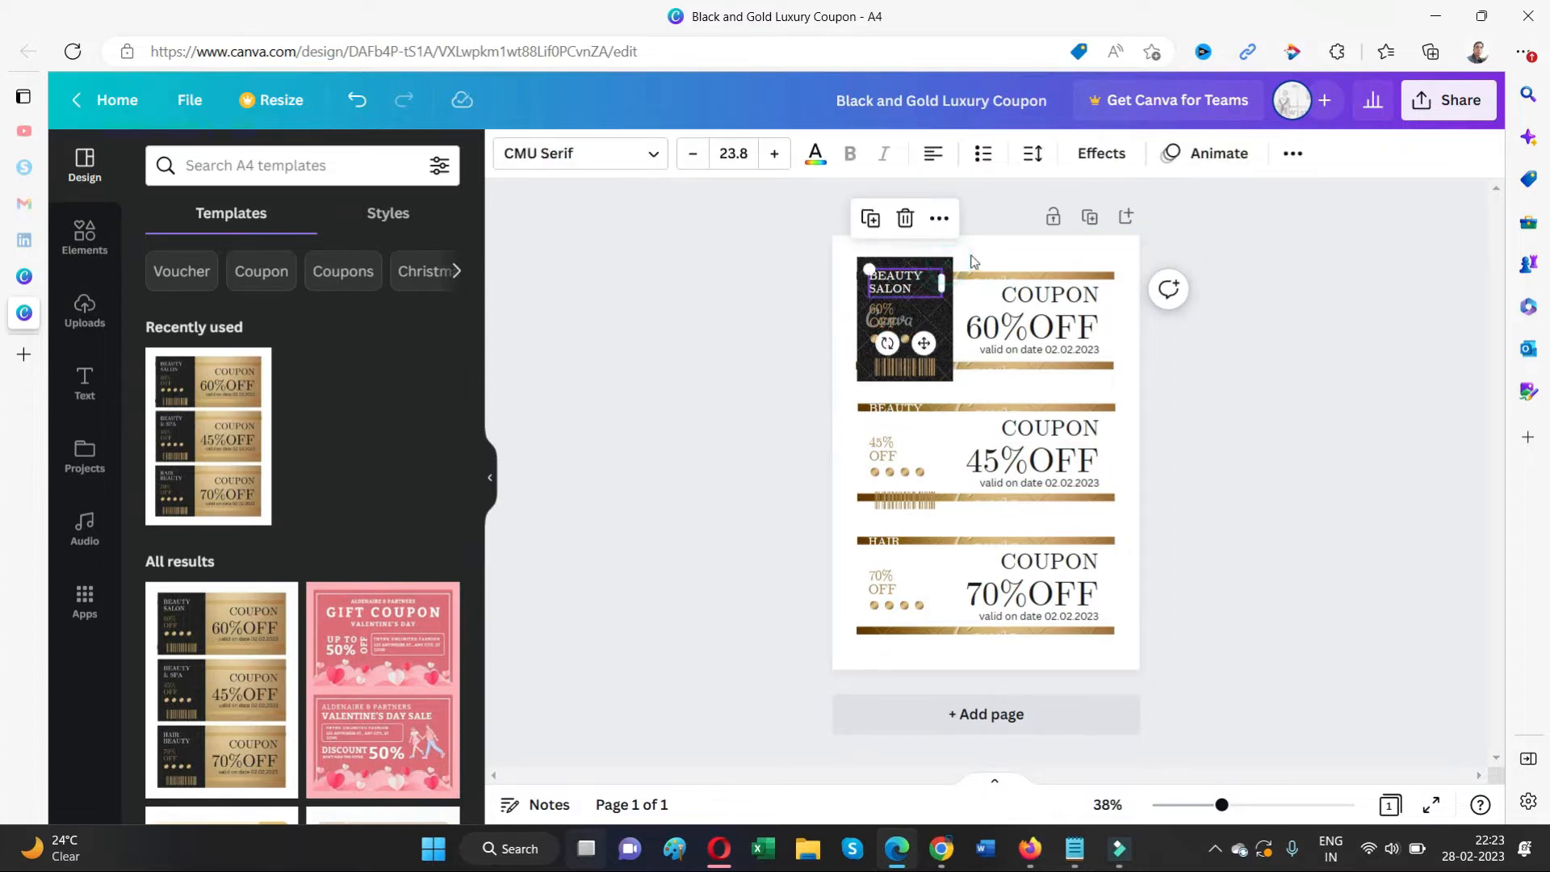
click(973, 261)
click(952, 259)
key(Delete)
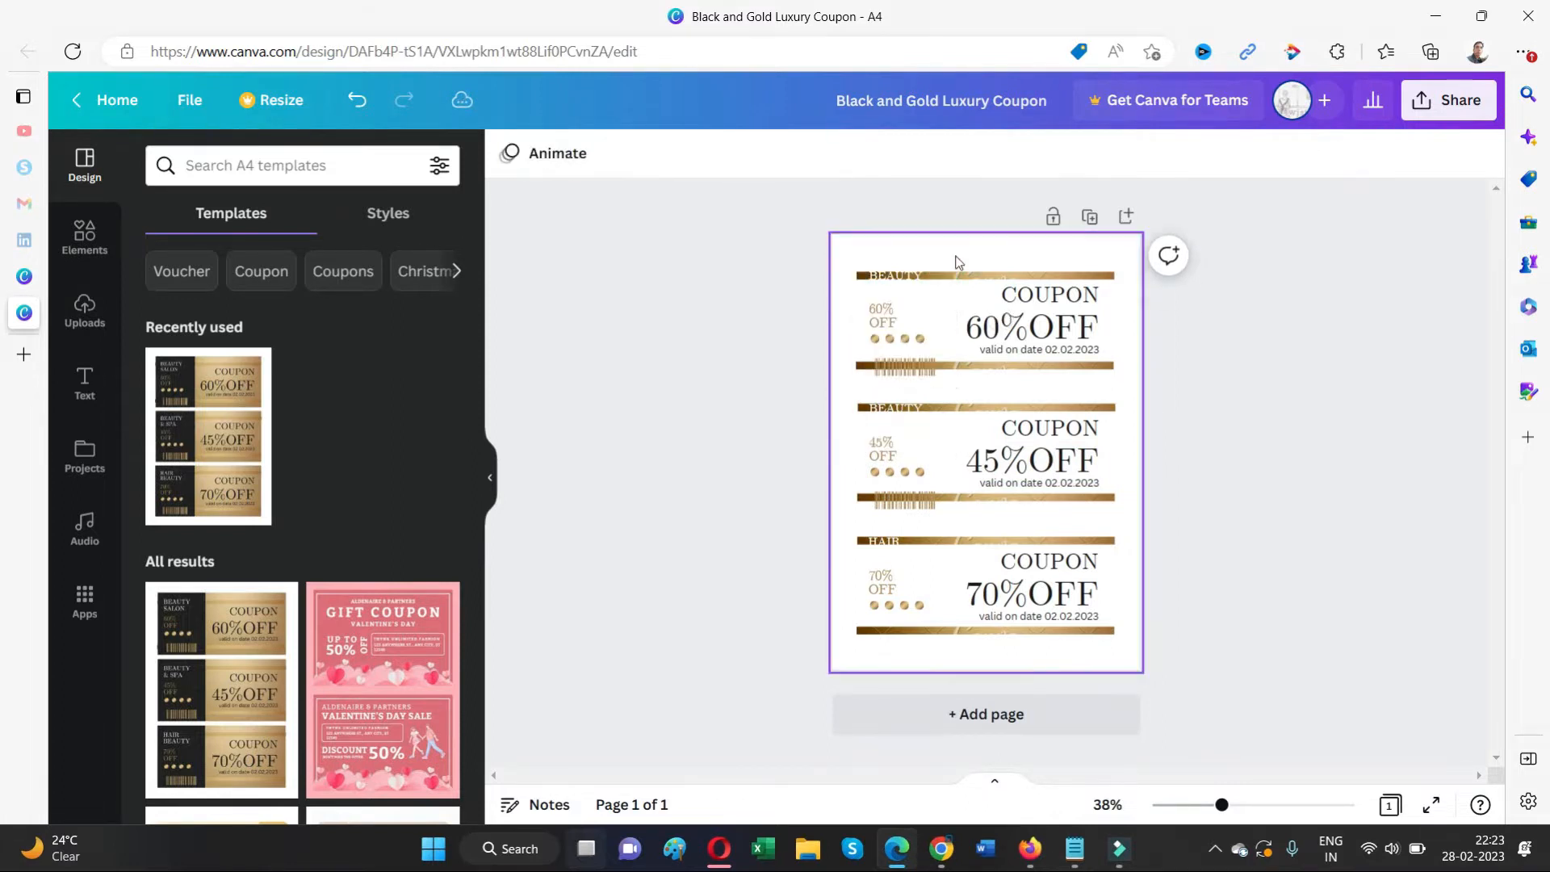
Delete the remaining watermarked barcodes from the 60%OFF and 45%OFF coupons.
click(919, 371)
click(919, 500)
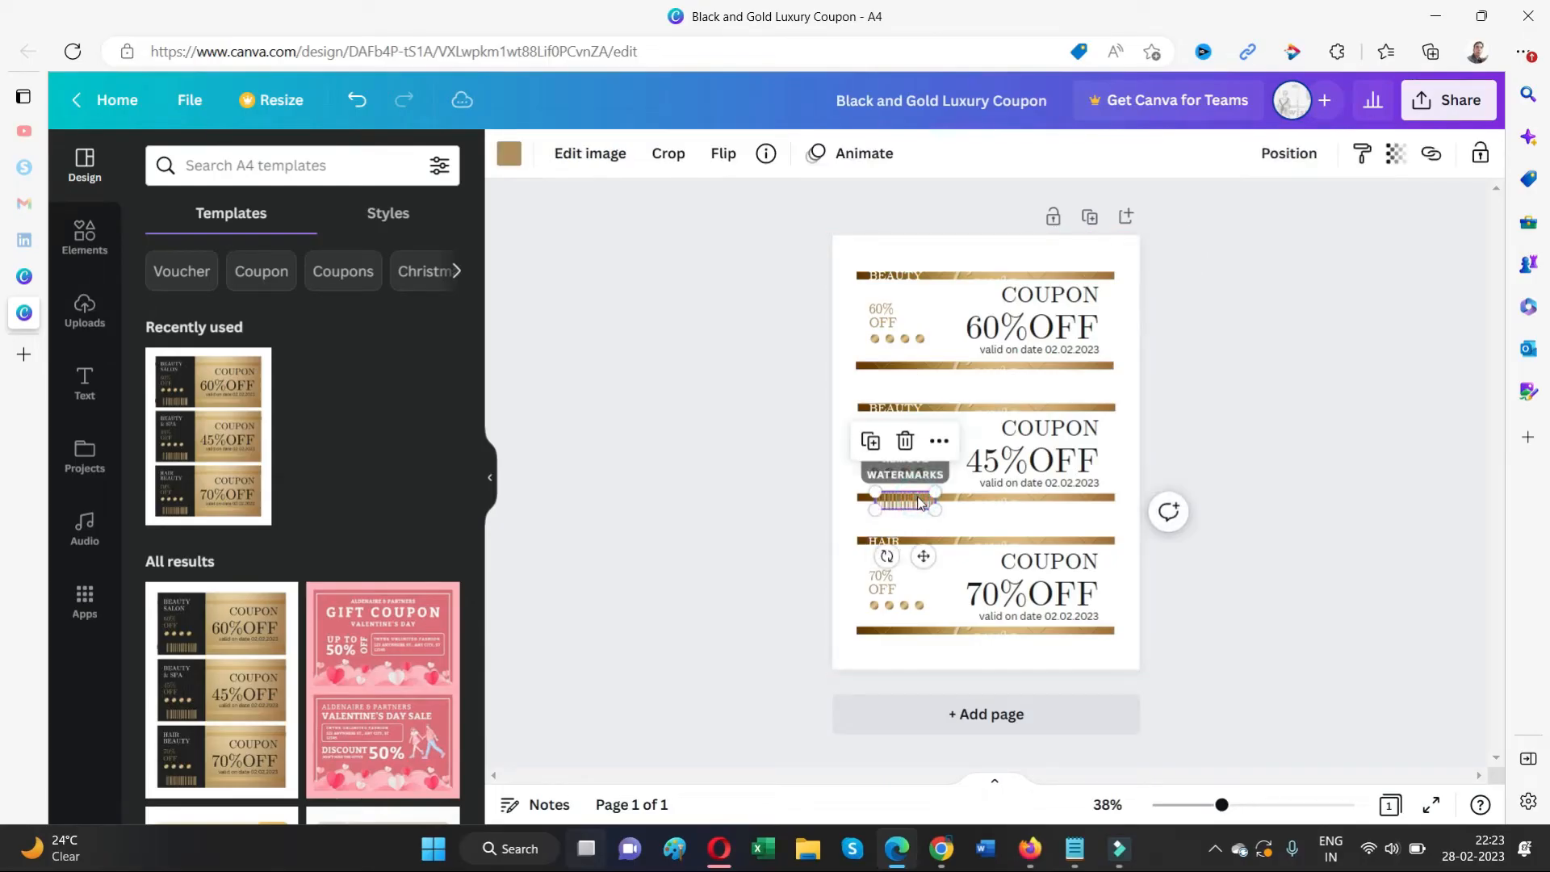
key(Delete)
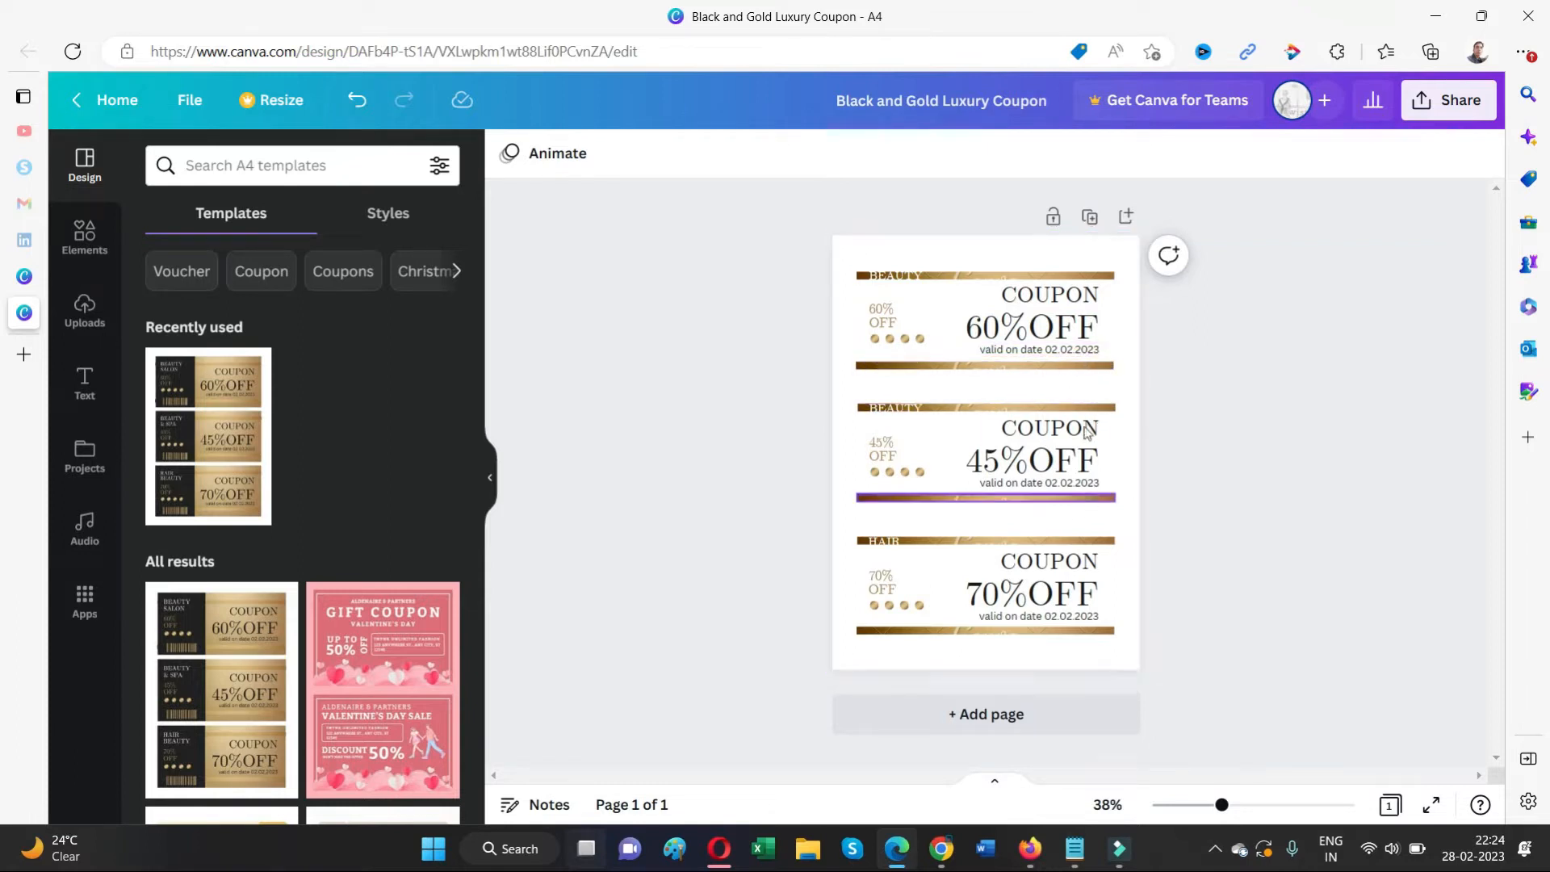
Browse the uploaded images for a brand logo to place on the coupon.
click(95, 304)
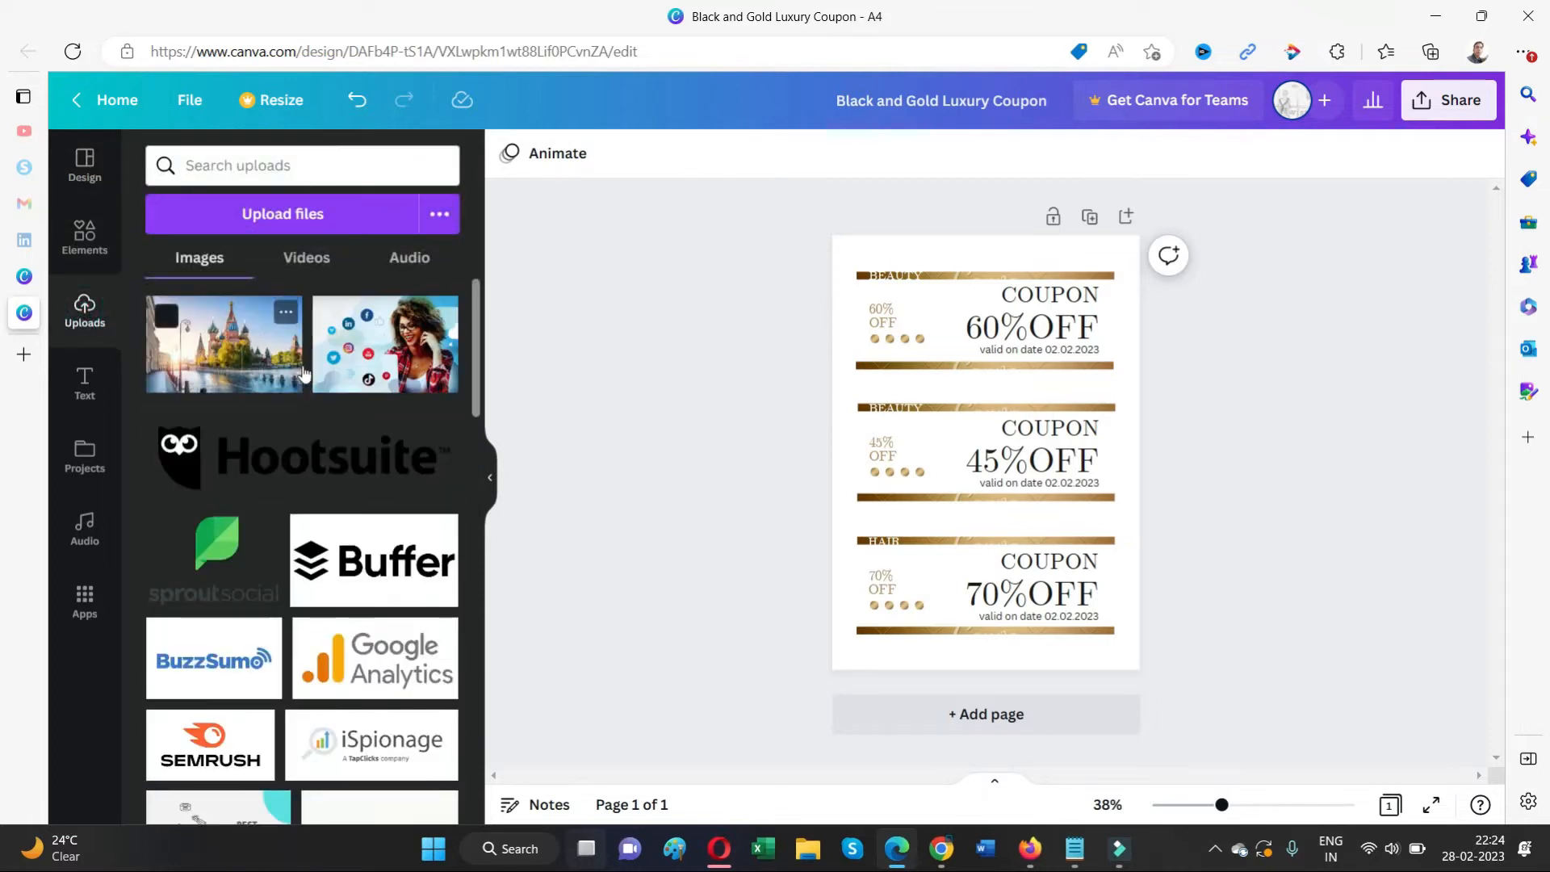
scroll(341, 523, down, 5)
scroll(340, 523, down, 3)
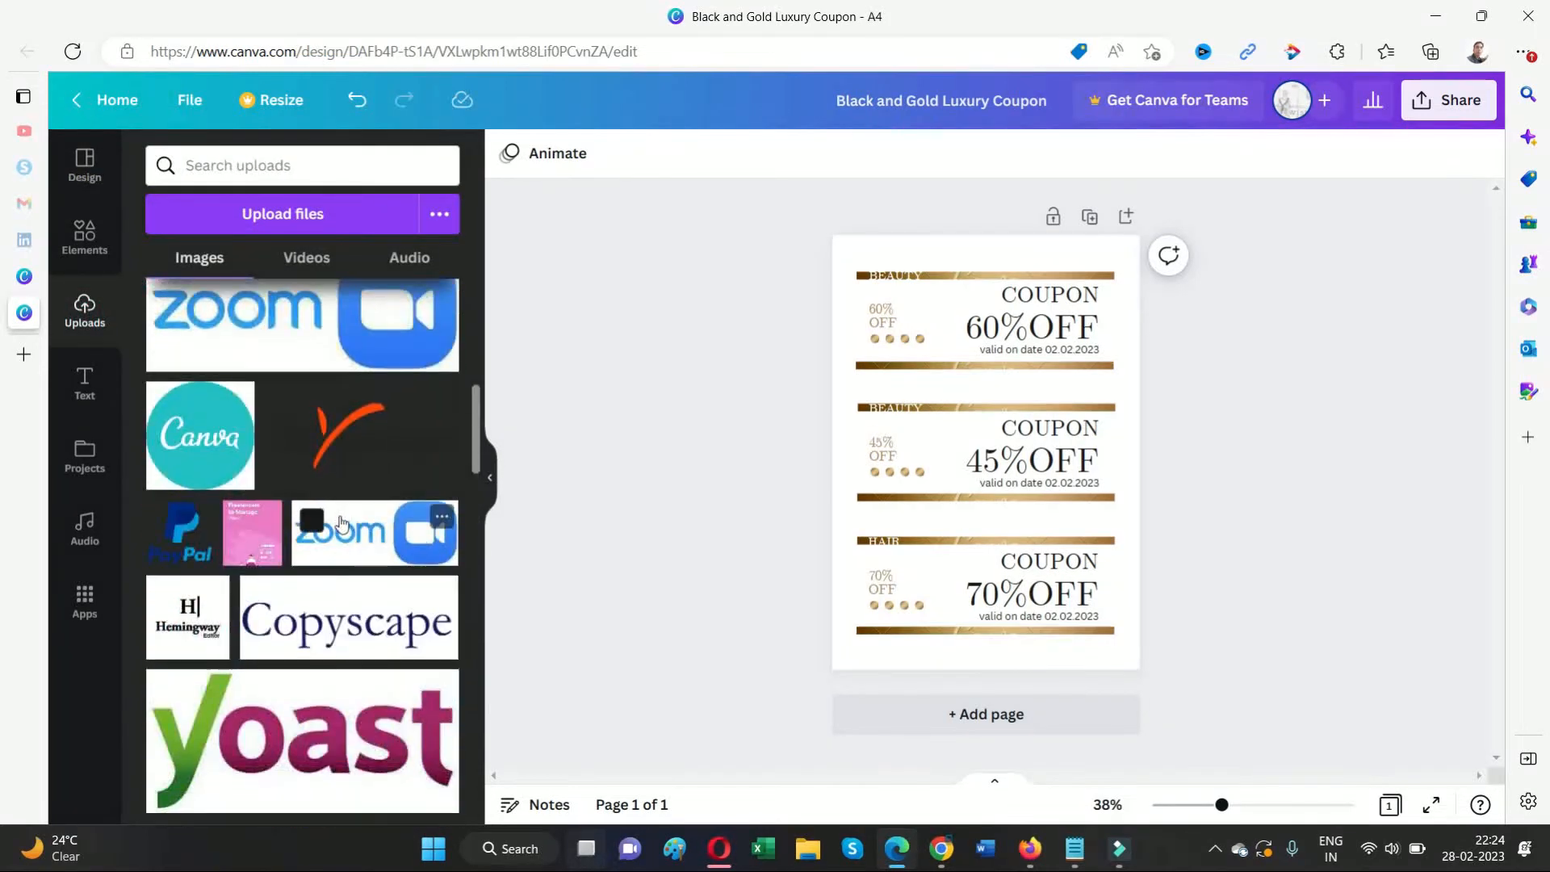
scroll(343, 517, down, 10)
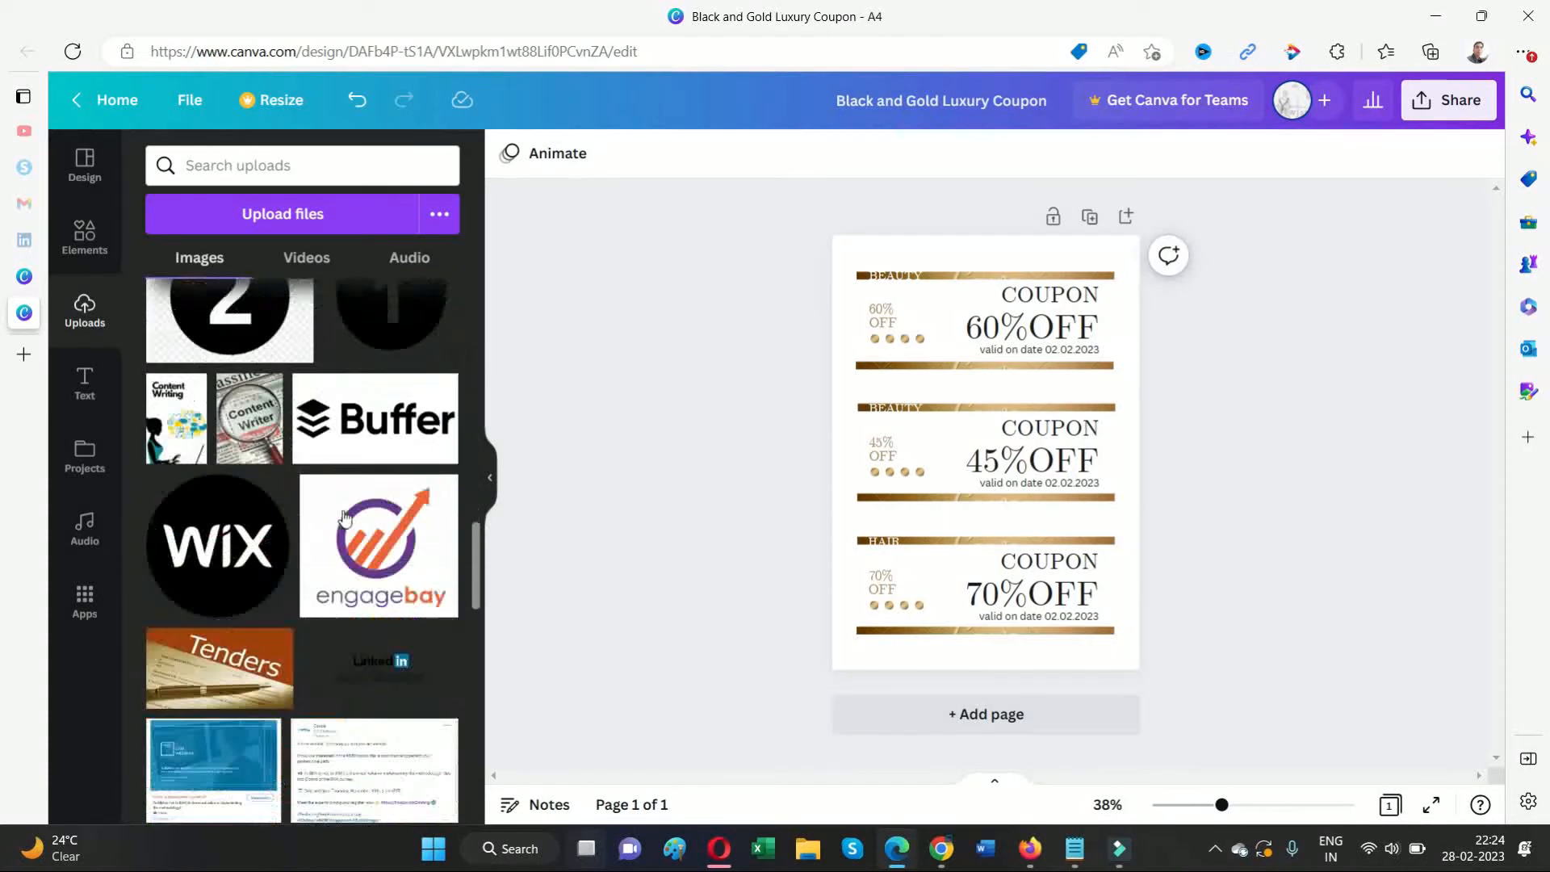
scroll(343, 517, down, 8)
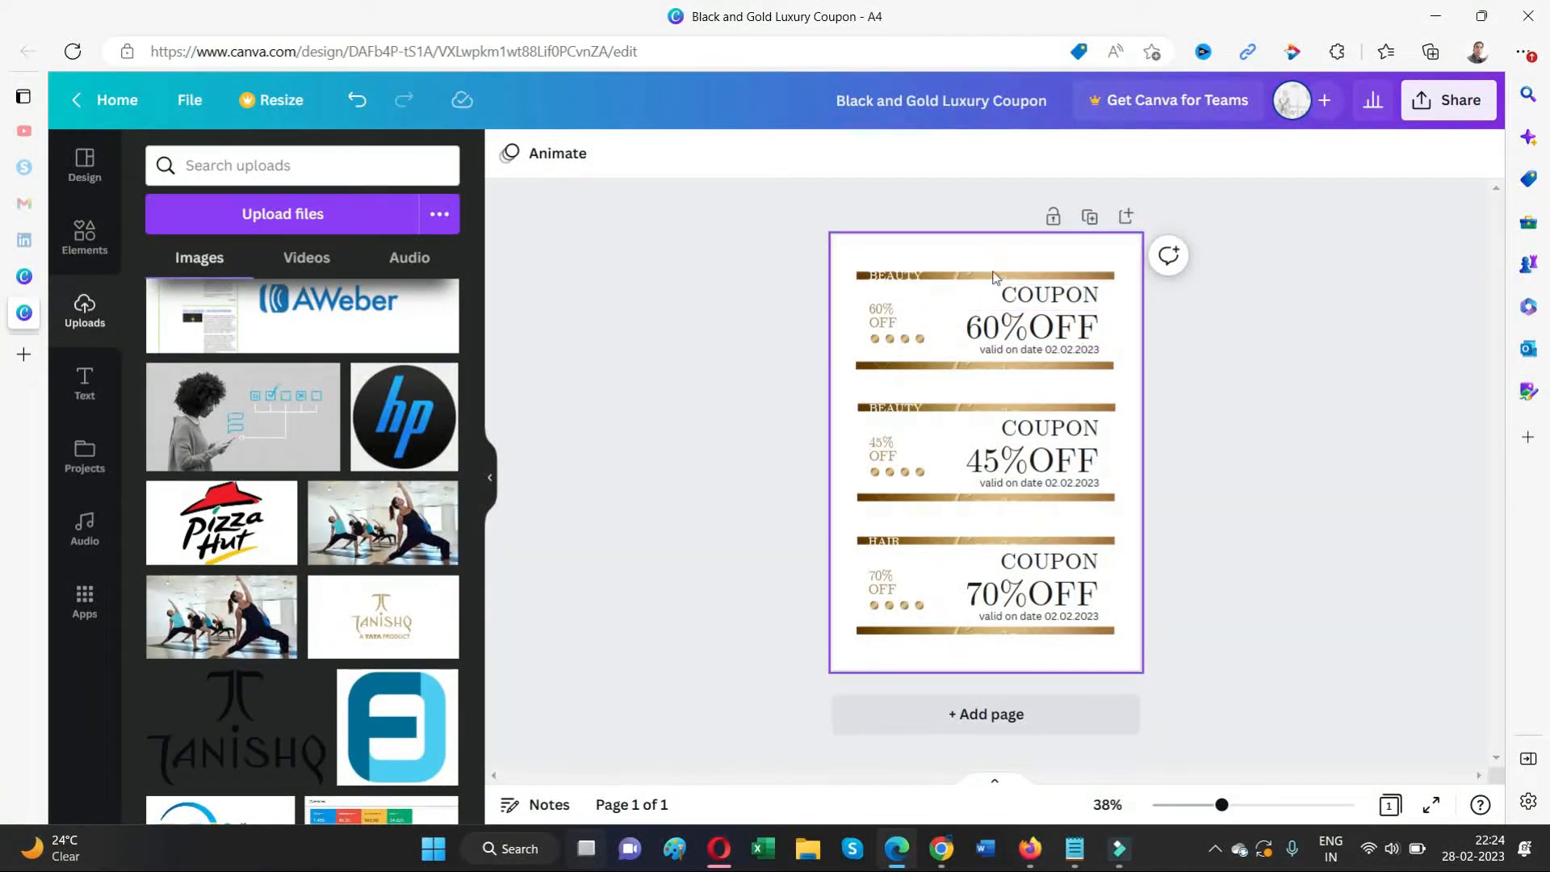
Delete the large 60%OFF heading and the small gold 60% OFF text from the first coupon.
click(1016, 331)
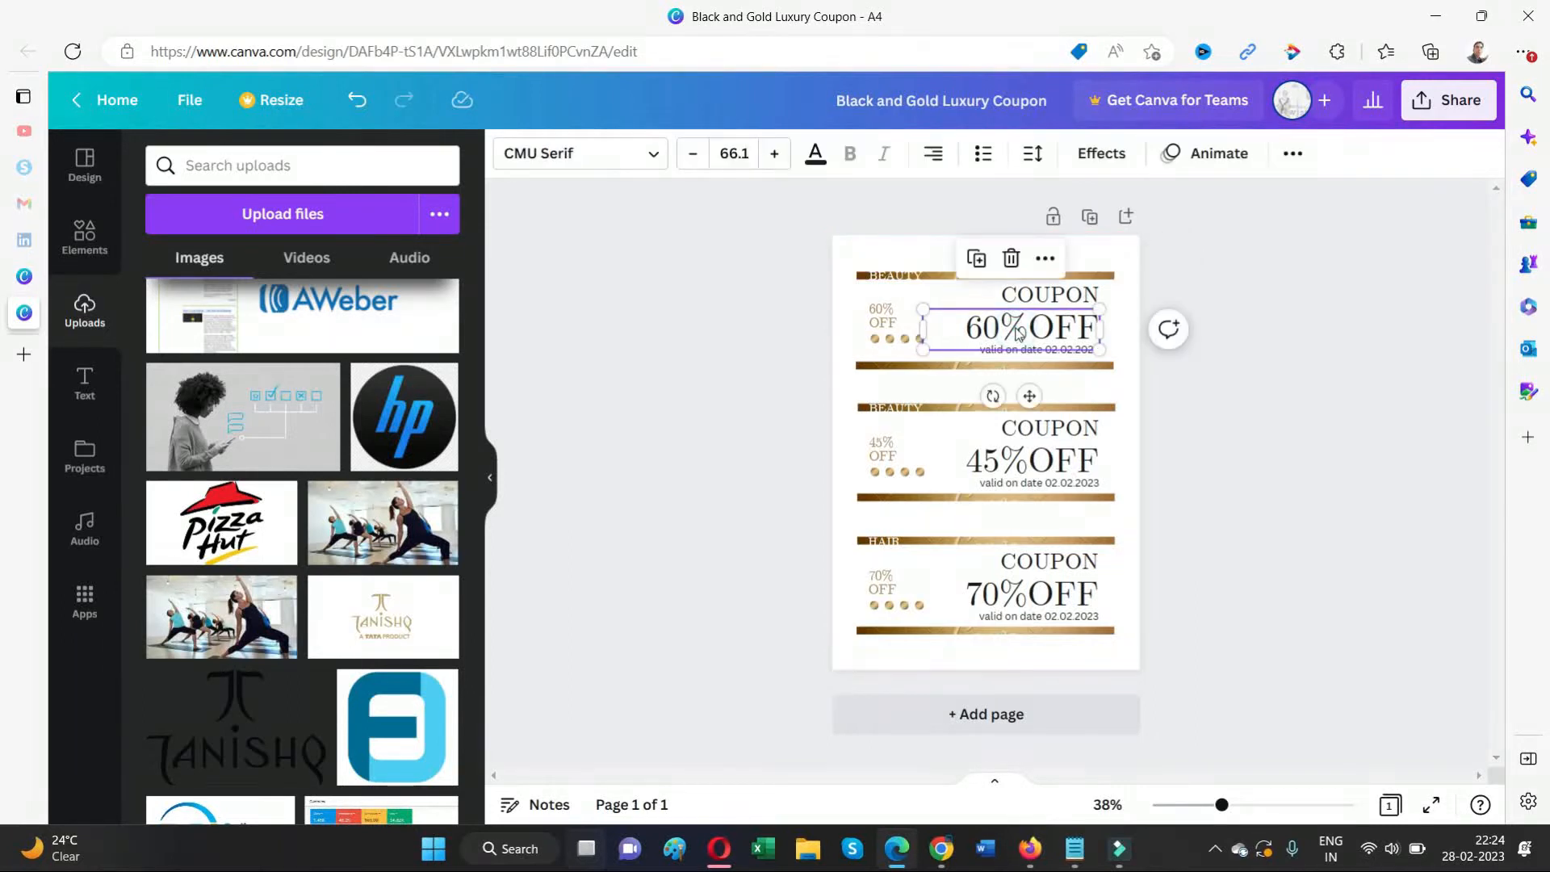
click(995, 295)
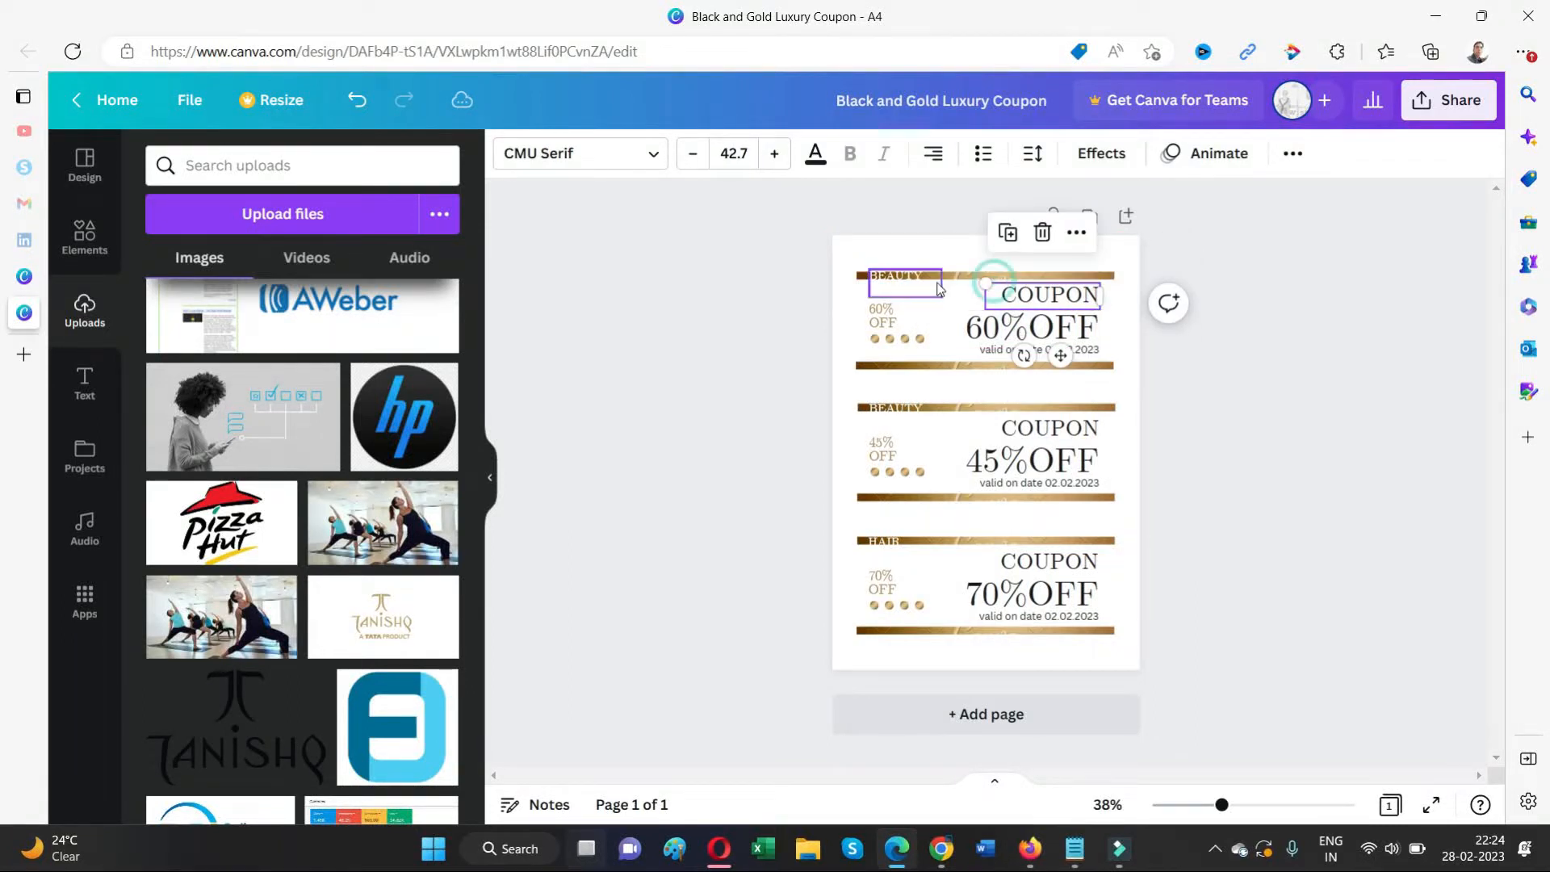
click(939, 329)
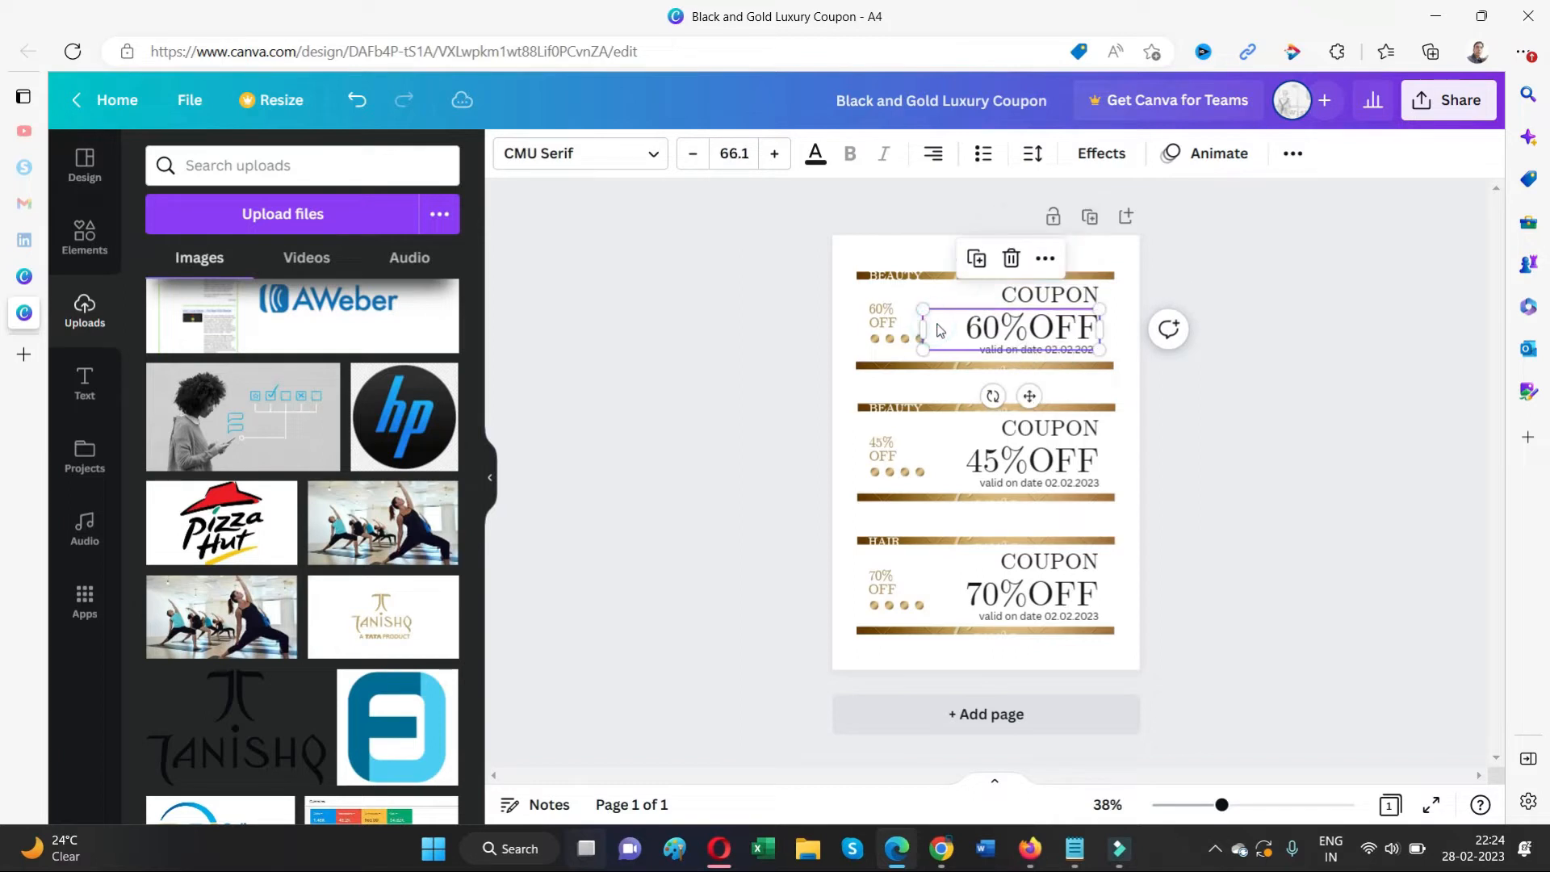
key(Delete)
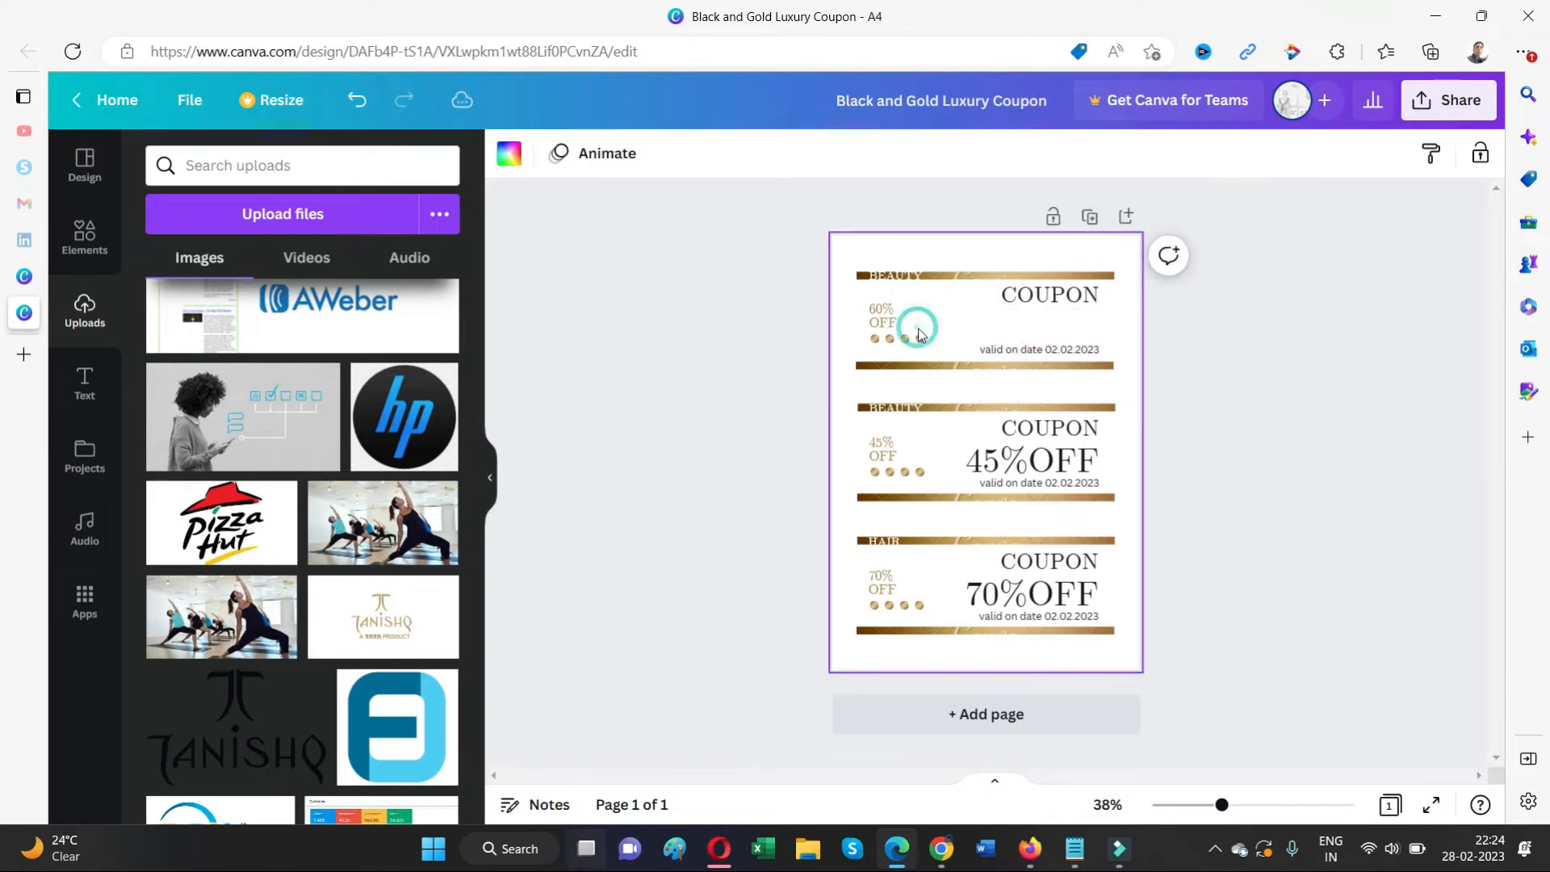
click(896, 327)
key(Delete)
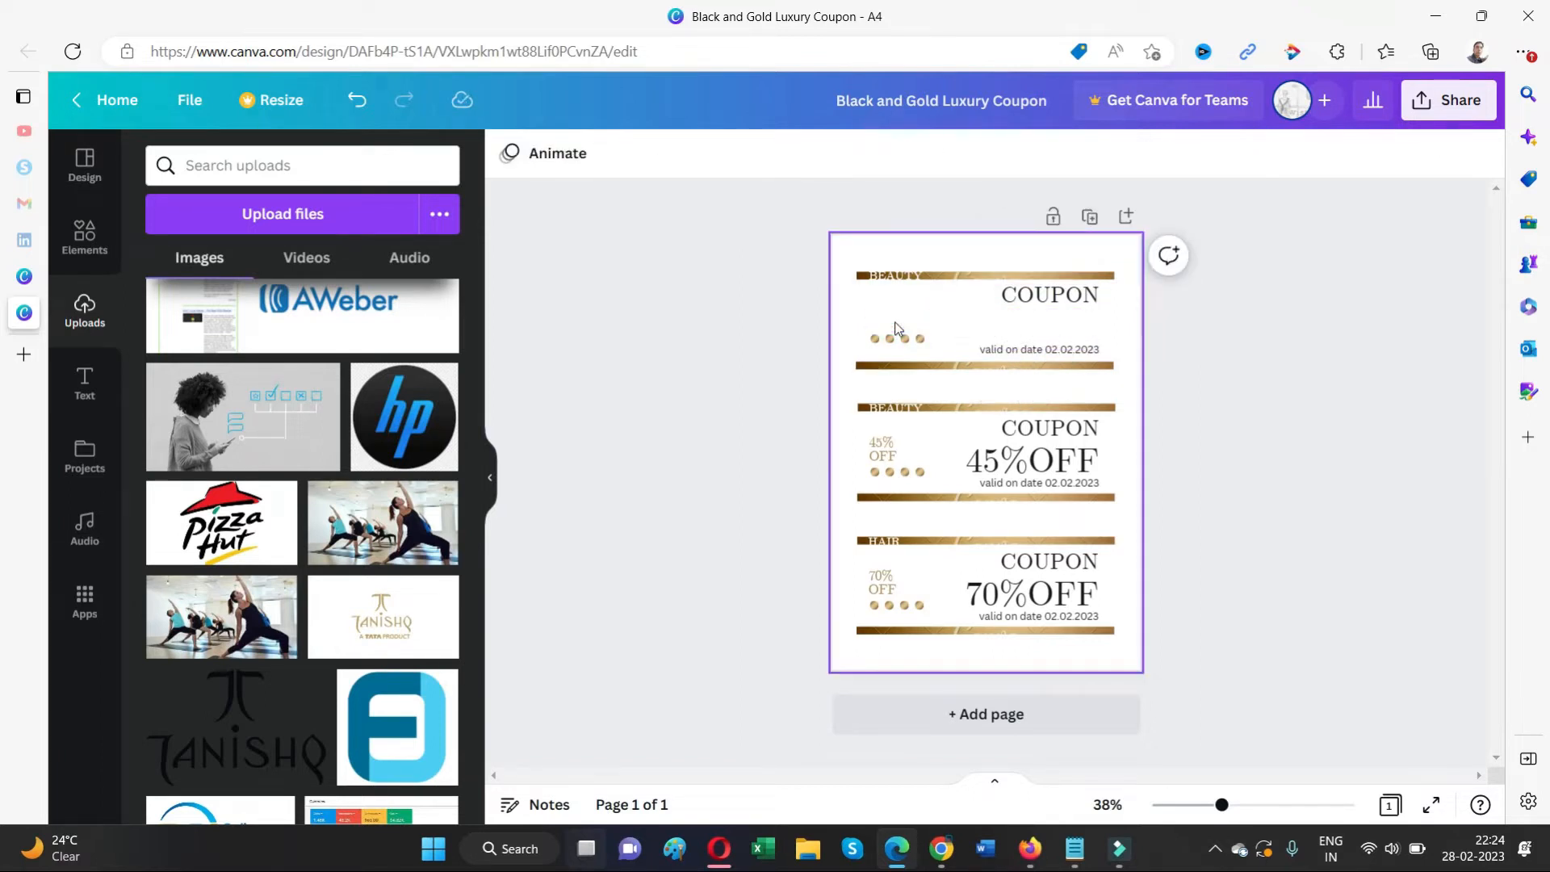
Delete the four small gold circle images in the first coupon.
click(906, 339)
key(Delete)
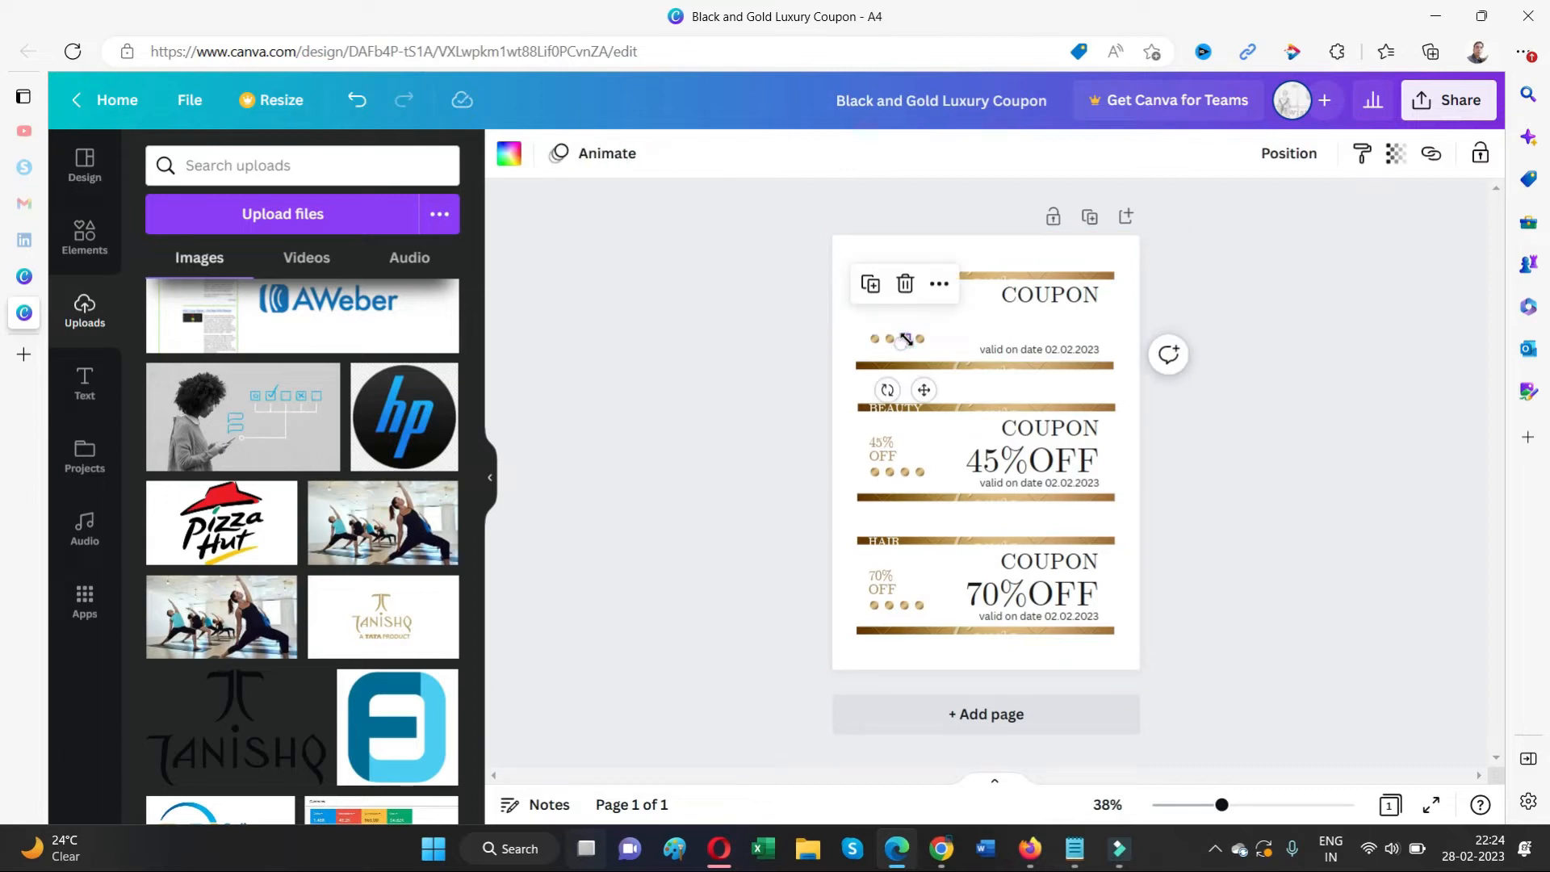
click(962, 328)
click(922, 339)
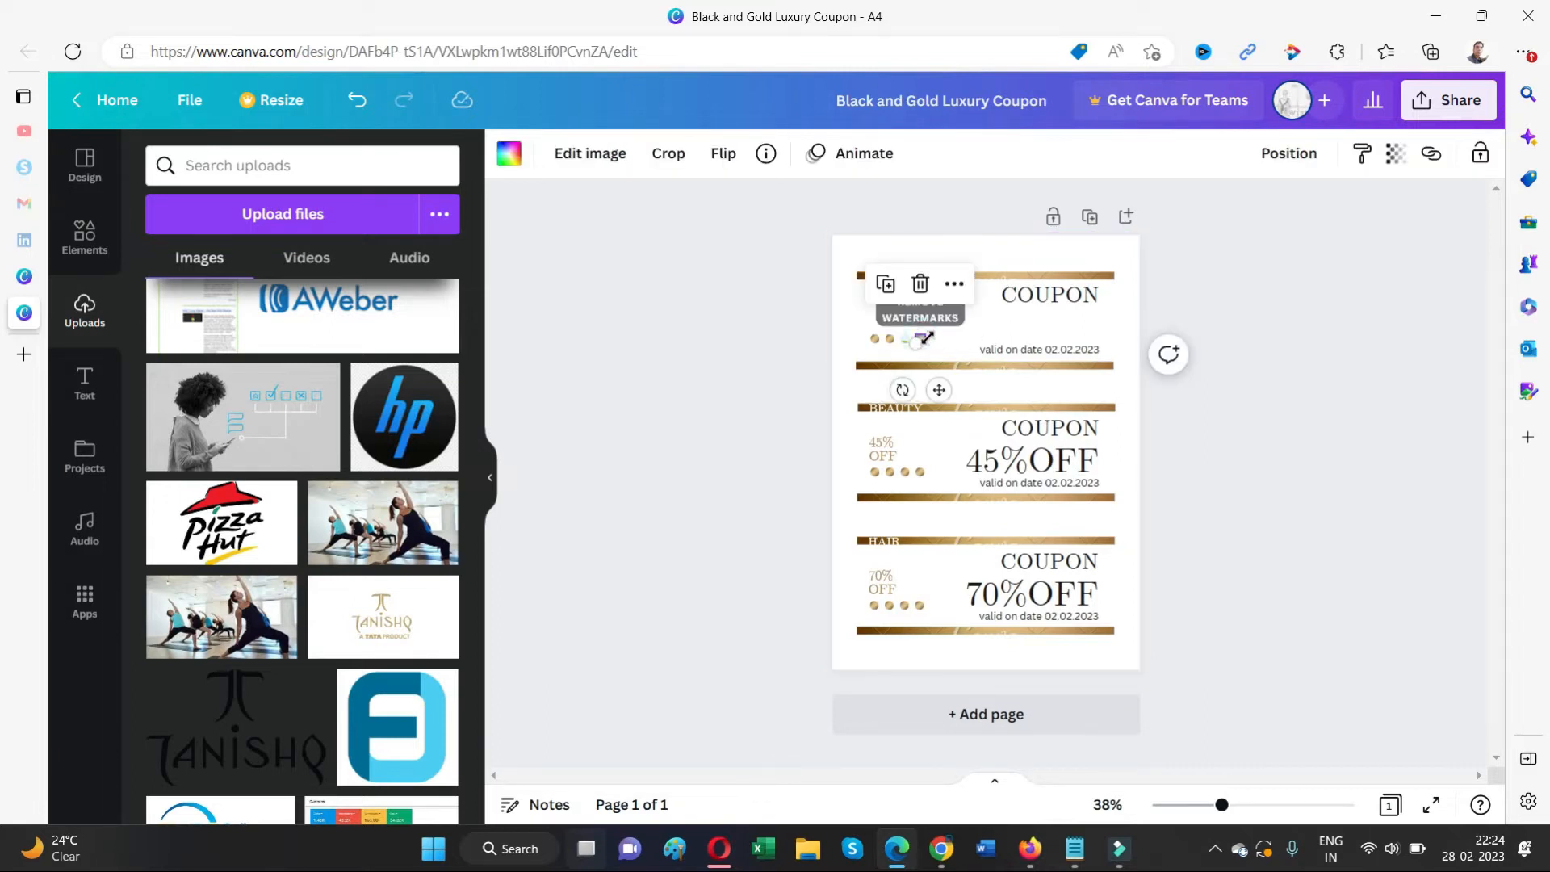
key(Delete)
click(894, 343)
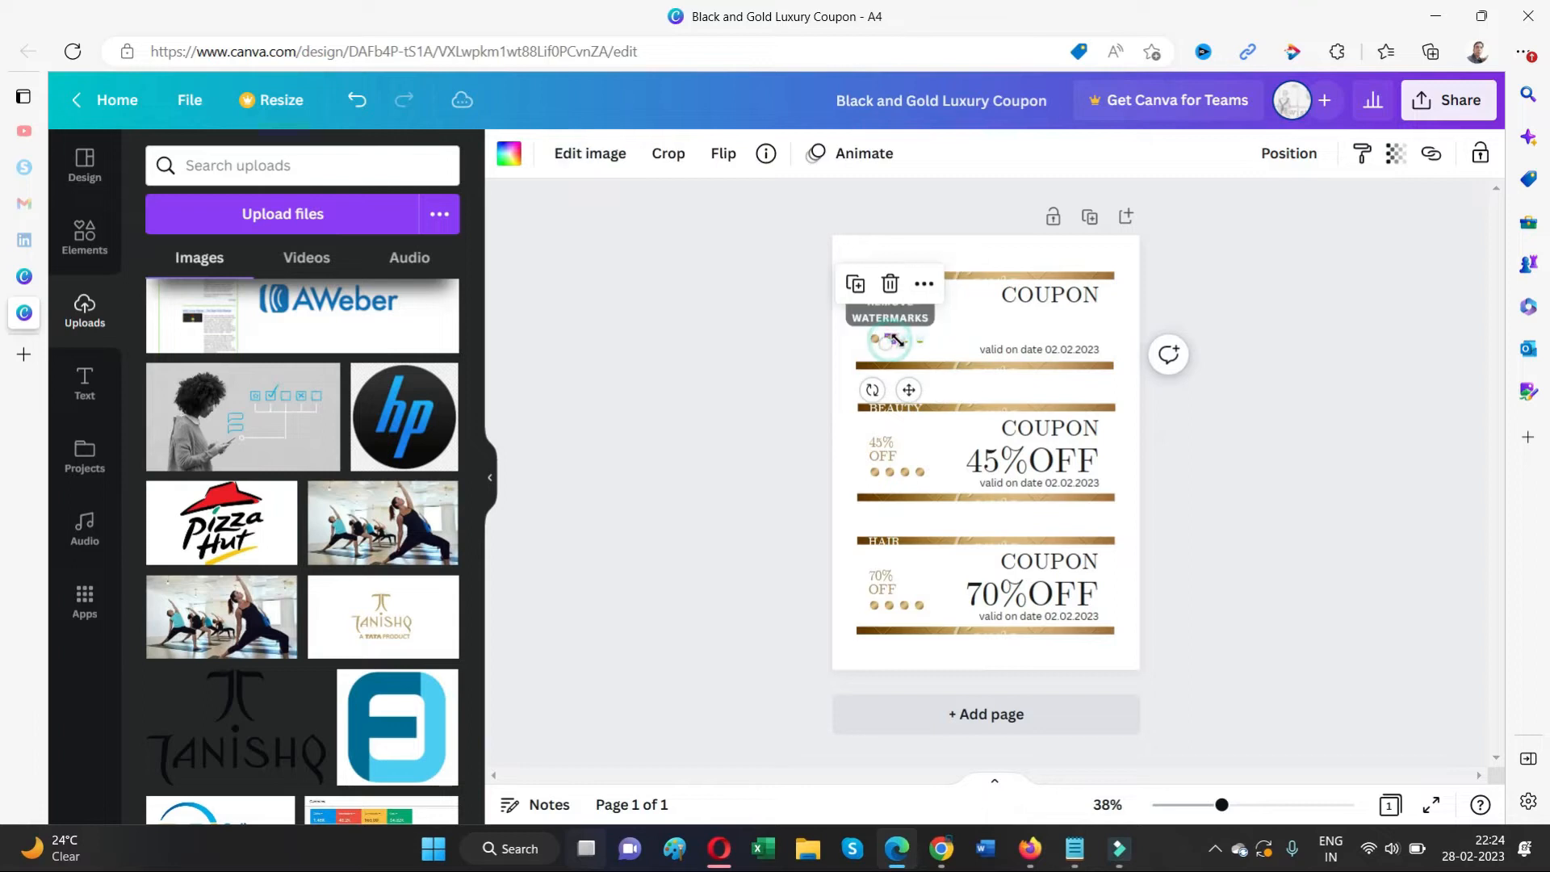
key(Delete)
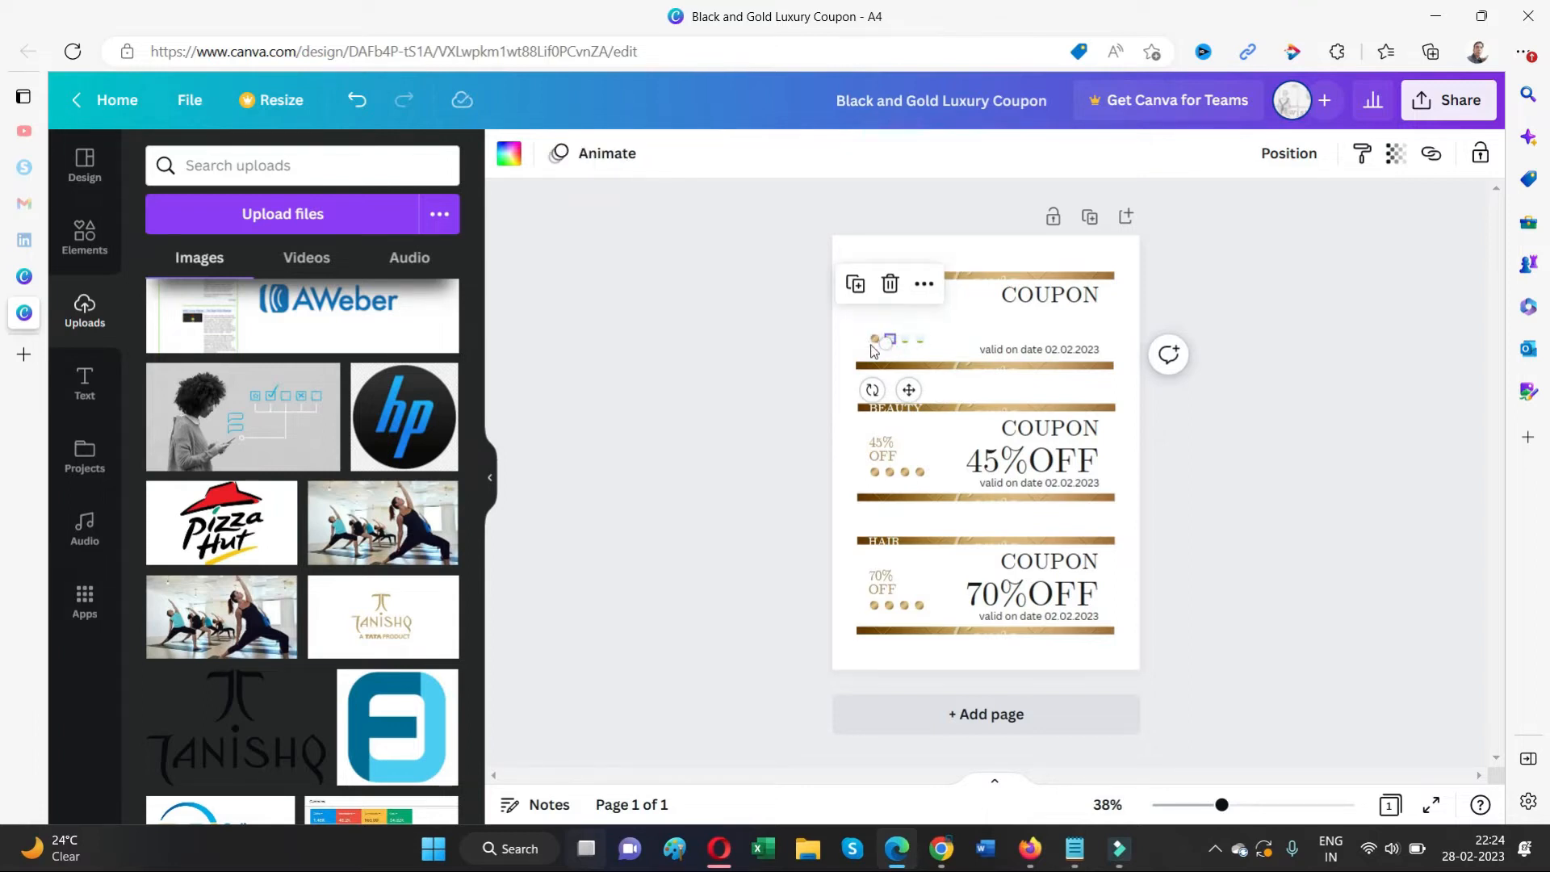
click(875, 340)
key(Delete)
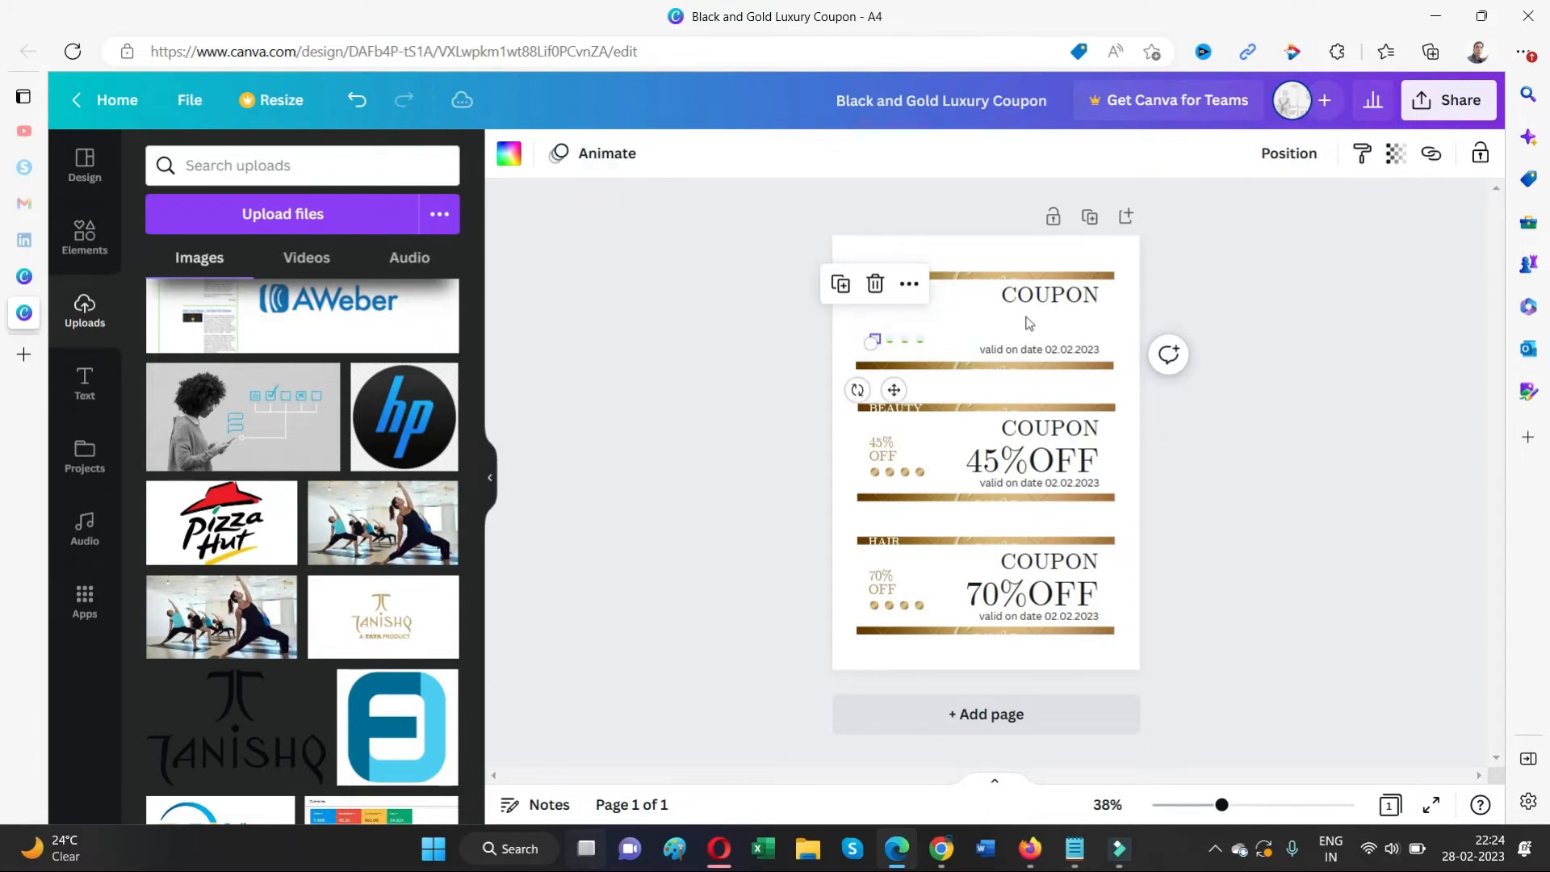
Delete the "valid on date 02.02.2023" text from the first coupon.
click(1211, 321)
click(1053, 353)
key(Delete)
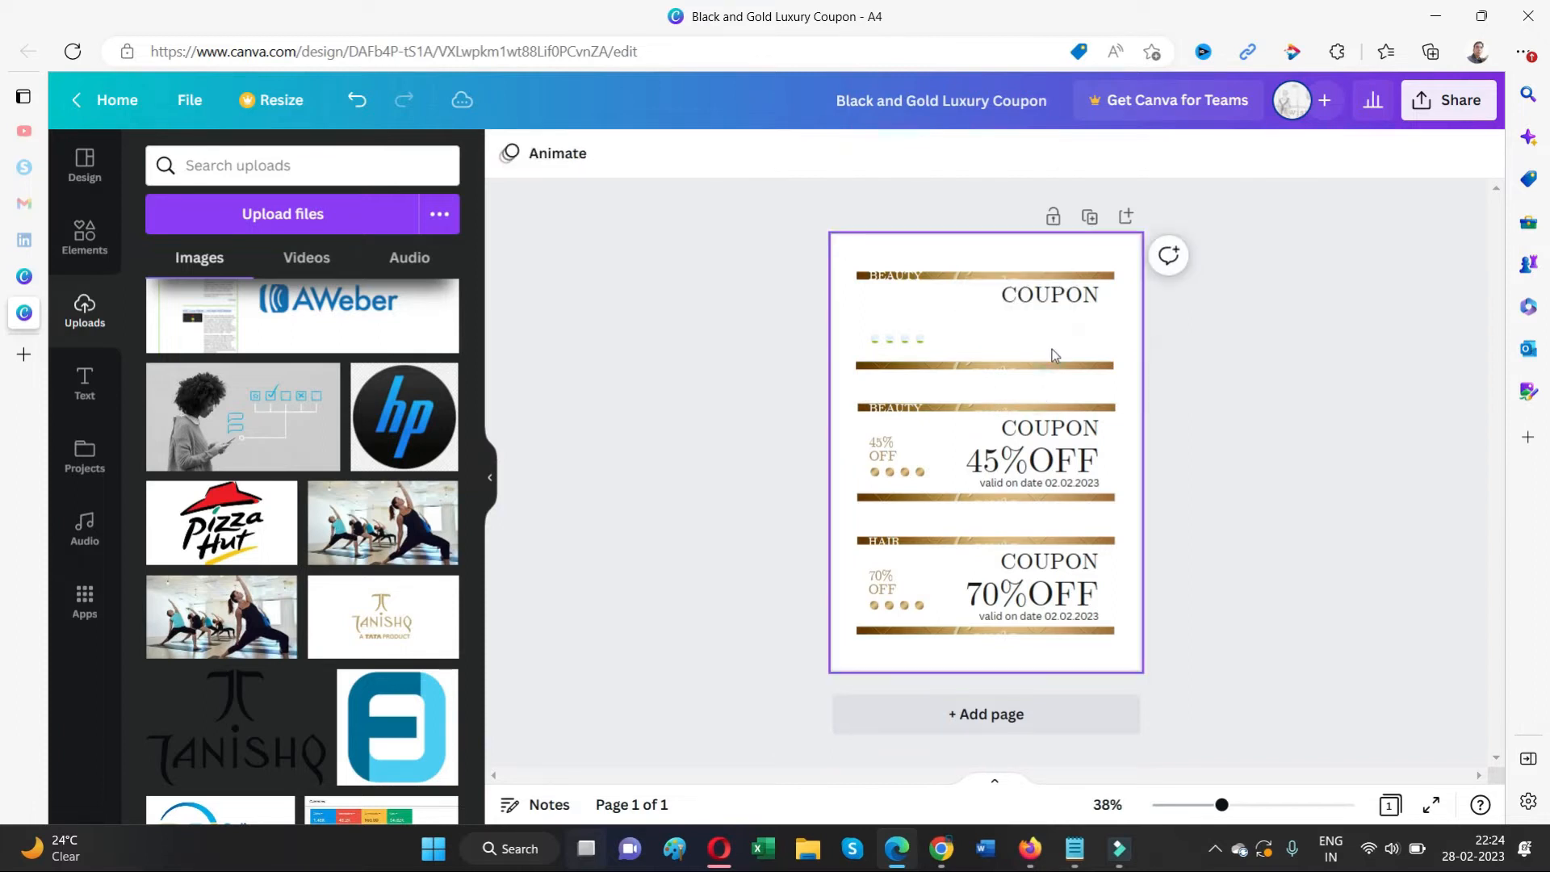
Delete the four small leftover shapes where the first coupon's gold circles were.
click(896, 347)
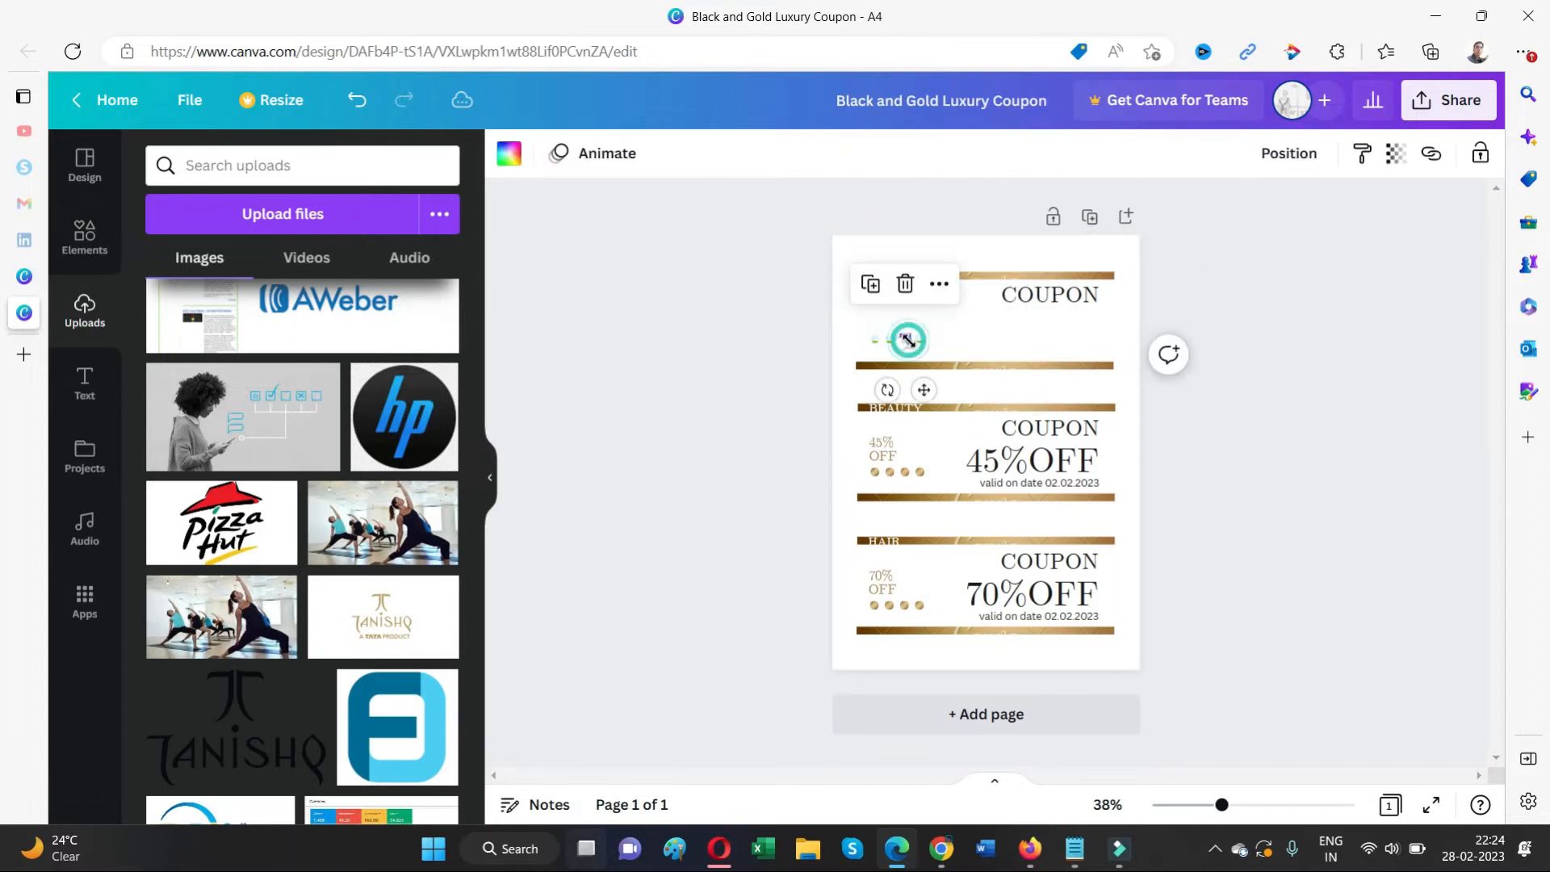
key(Delete)
click(923, 339)
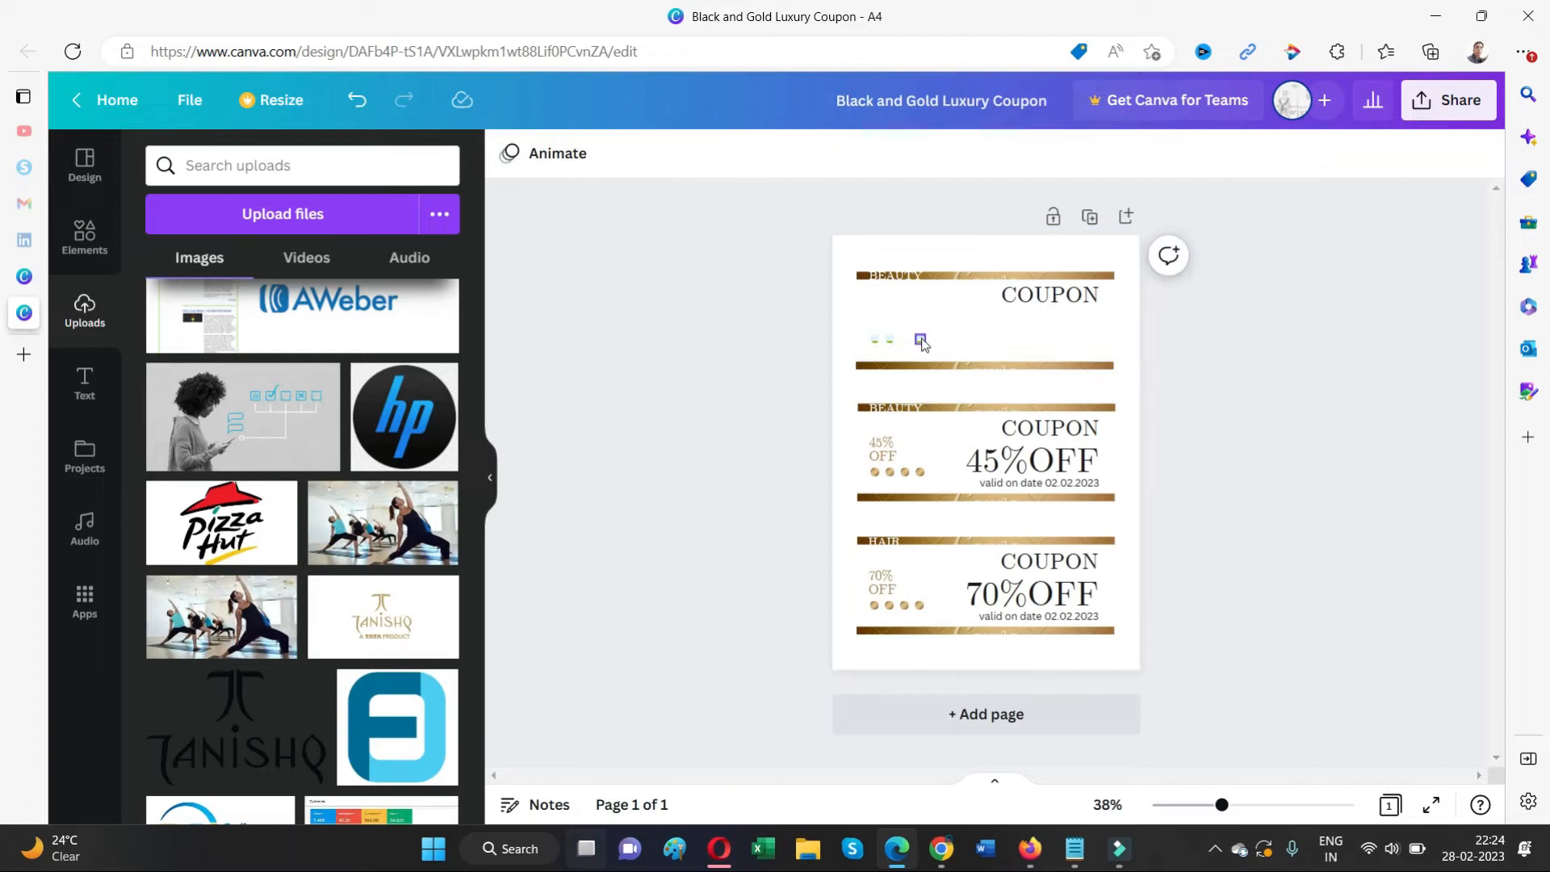
key(Delete)
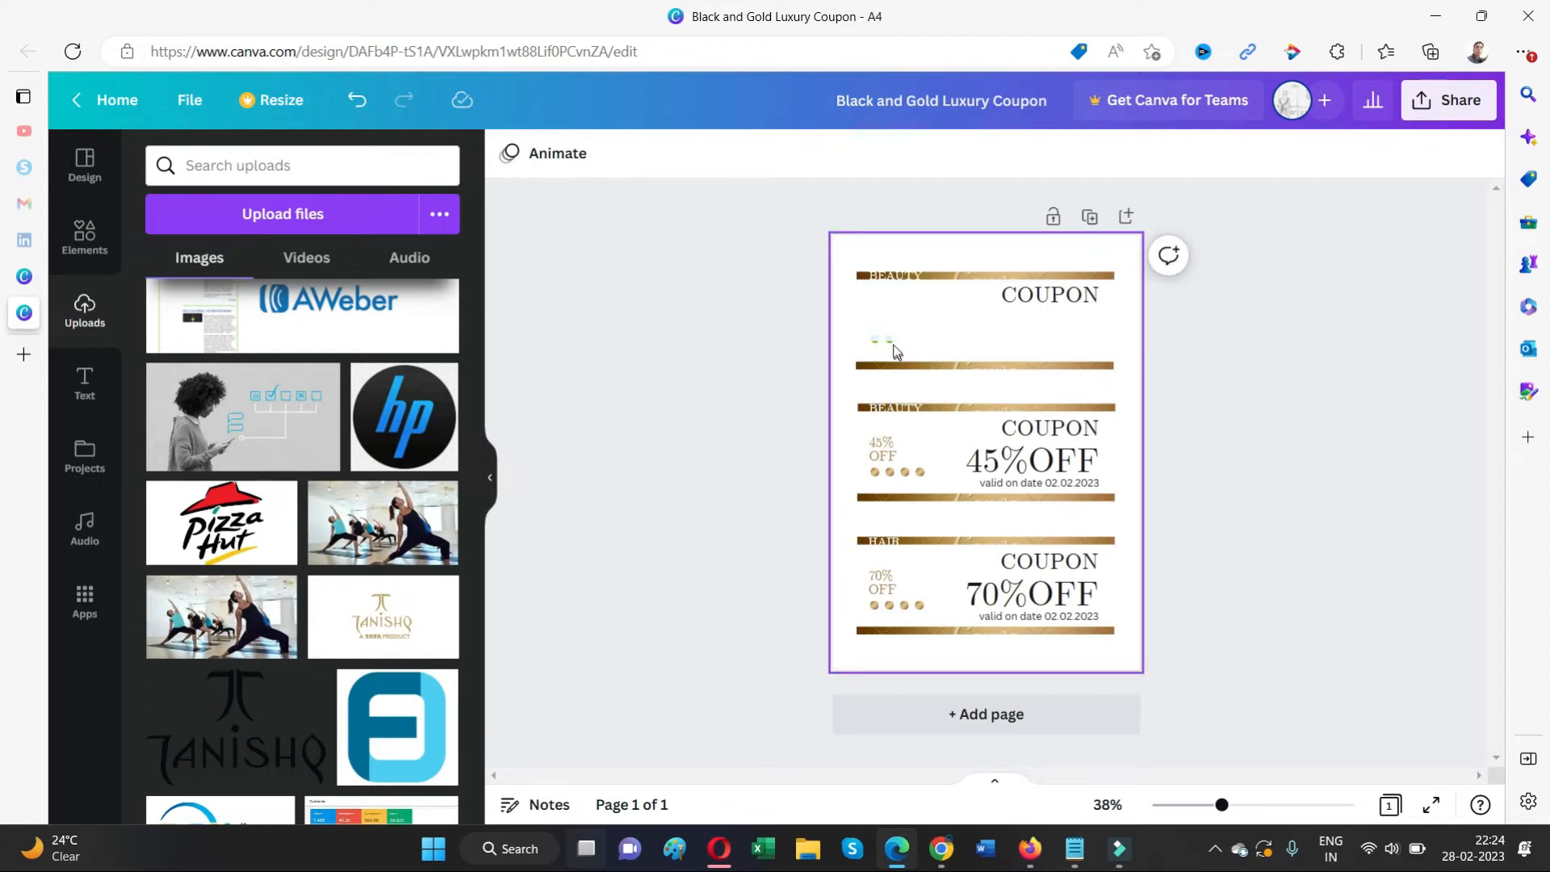
click(891, 345)
key(Delete)
click(873, 343)
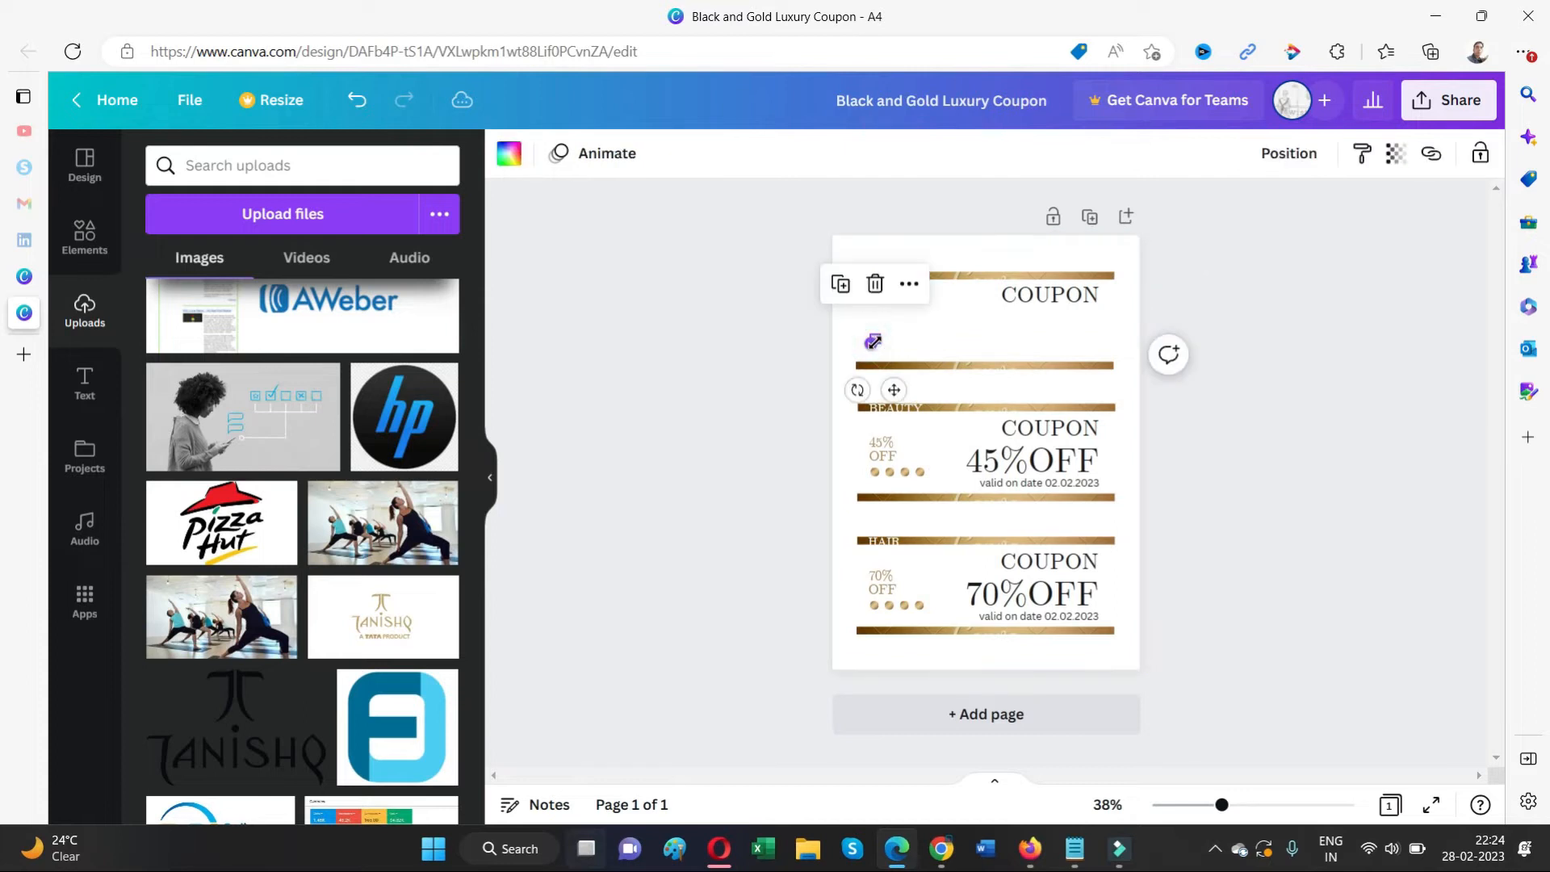
key(Delete)
Replace the COUPON heading of the first coupon with the uploaded gold Tanishq logo.
click(1034, 303)
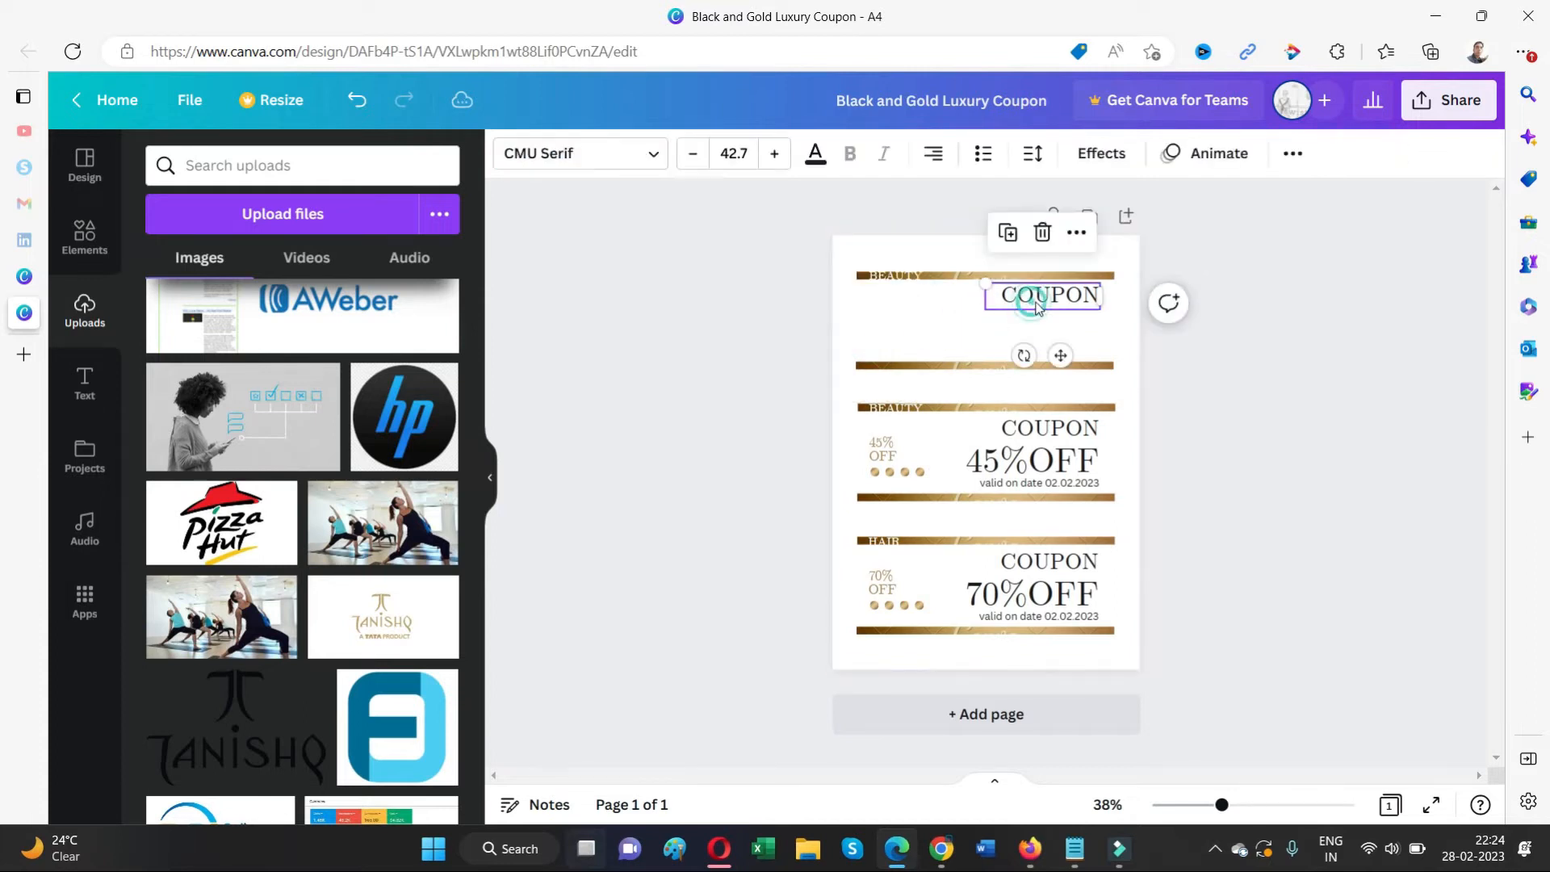
key(Delete)
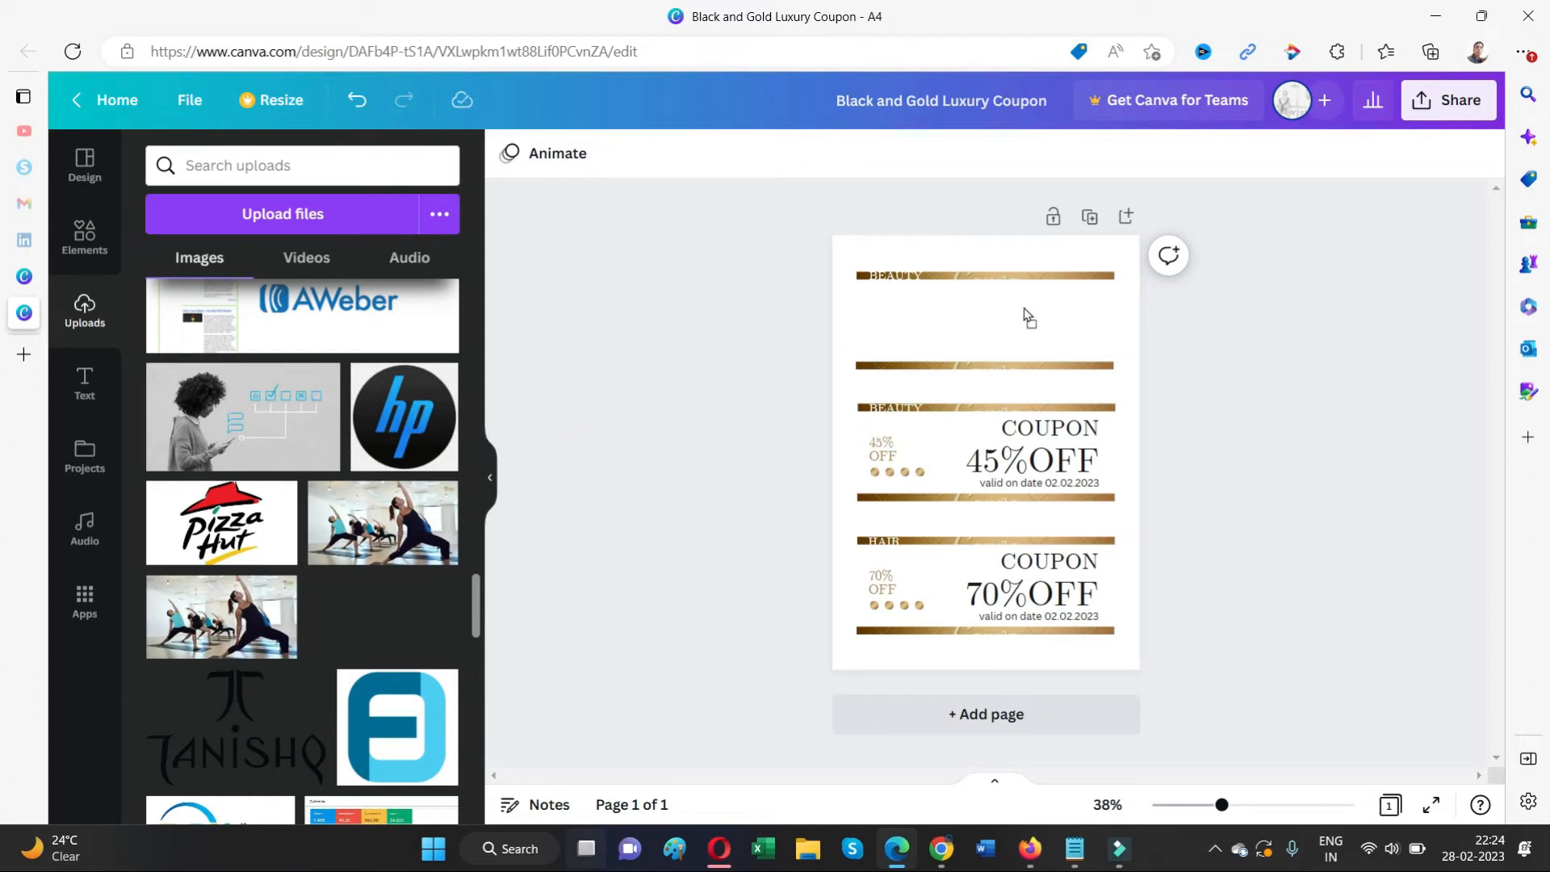
drag(1025, 315, 1027, 316)
click(1380, 428)
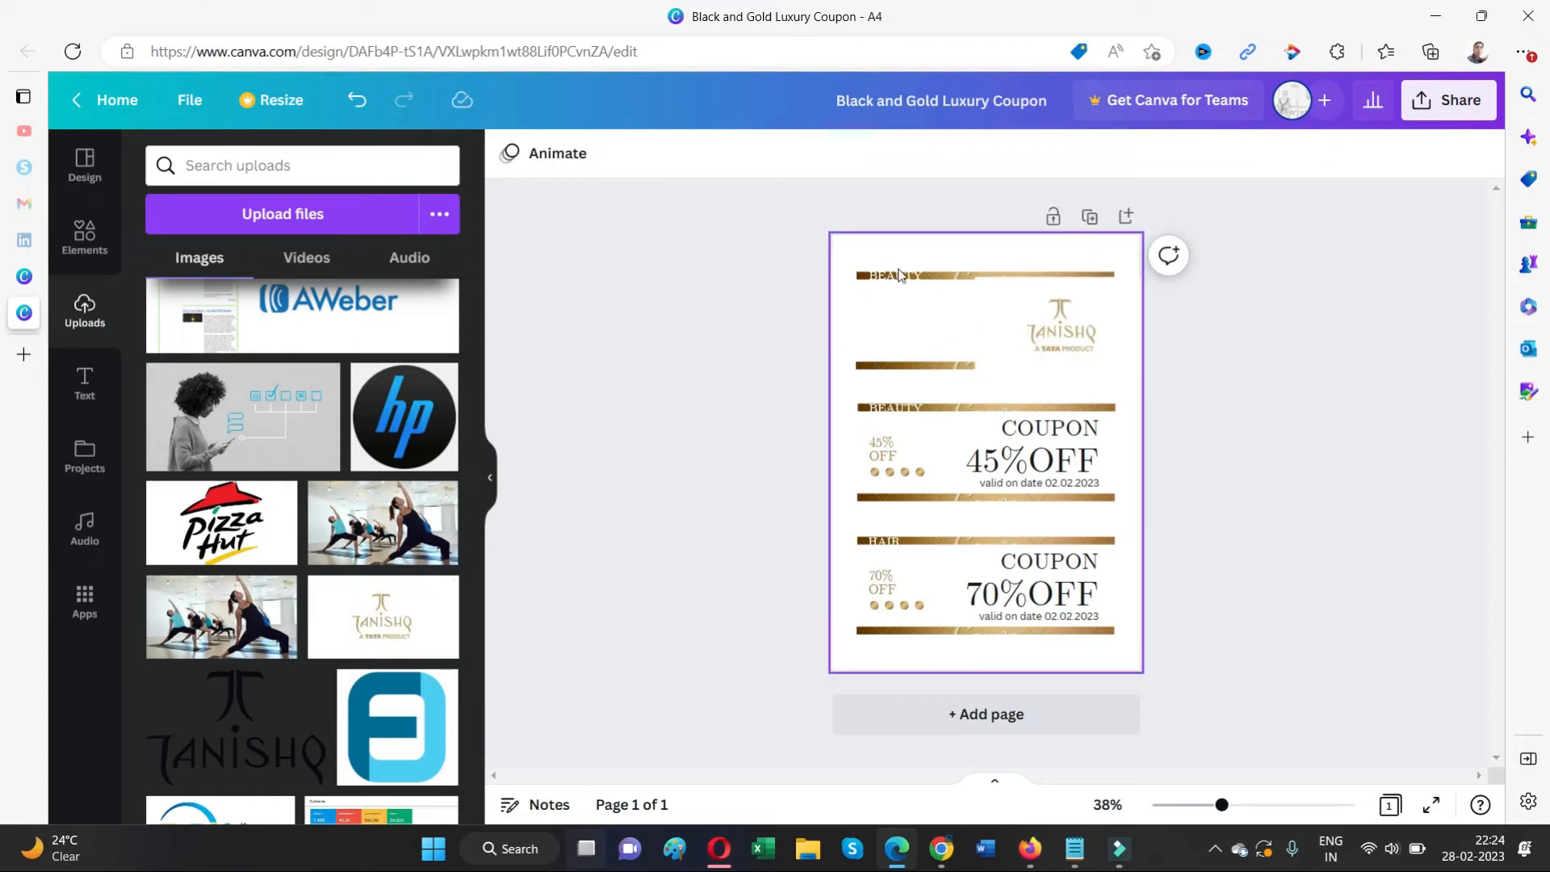
Delete the BEAUTY text and the upper gold bar from the first coupon.
click(906, 276)
key(Delete)
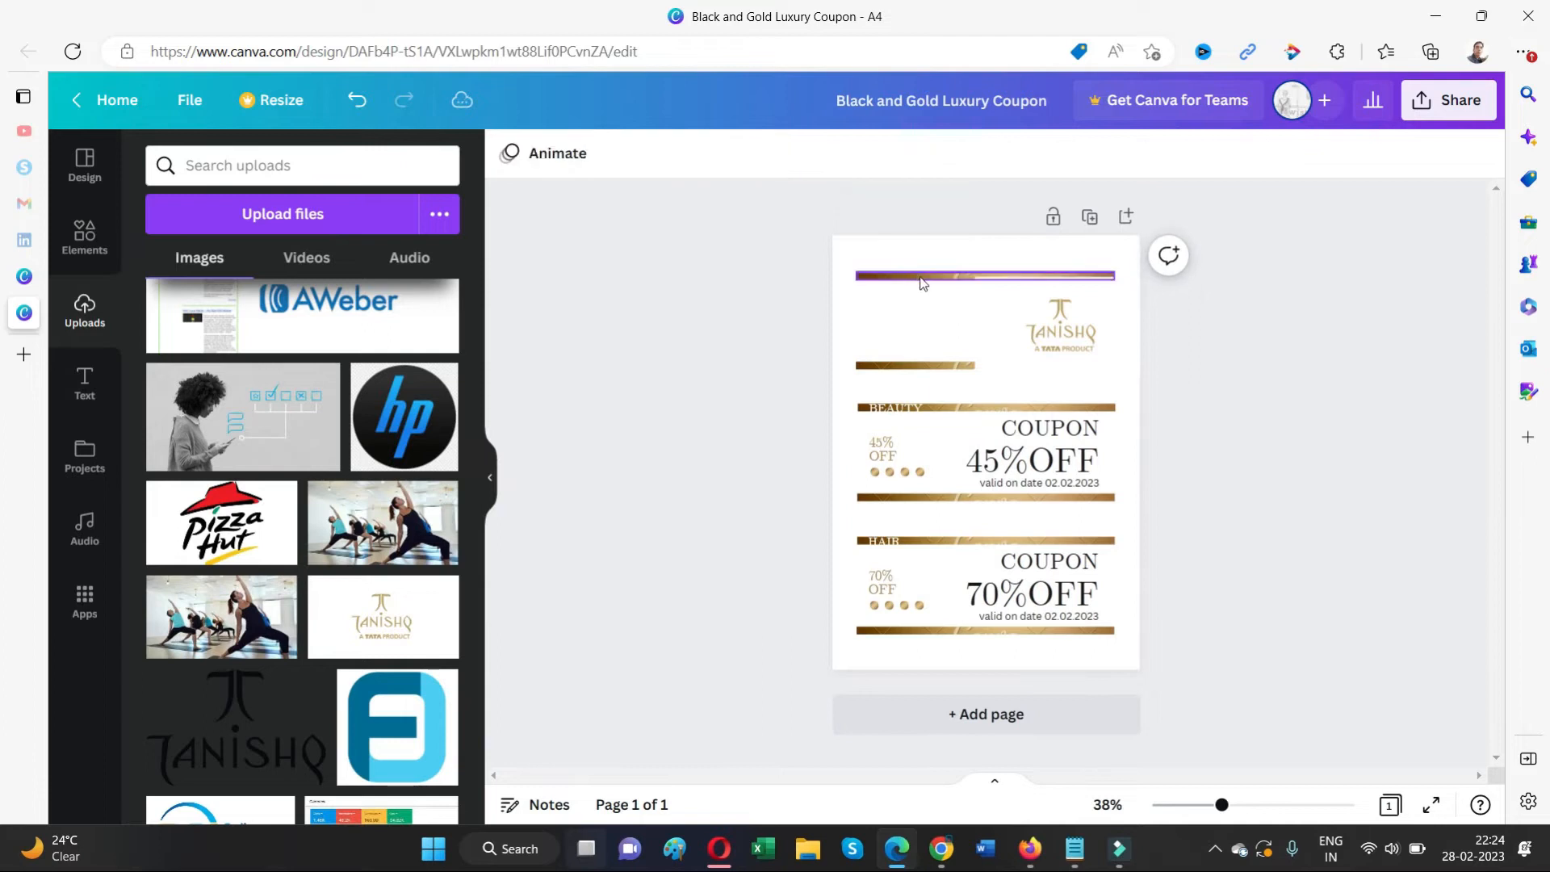
click(916, 277)
key(Delete)
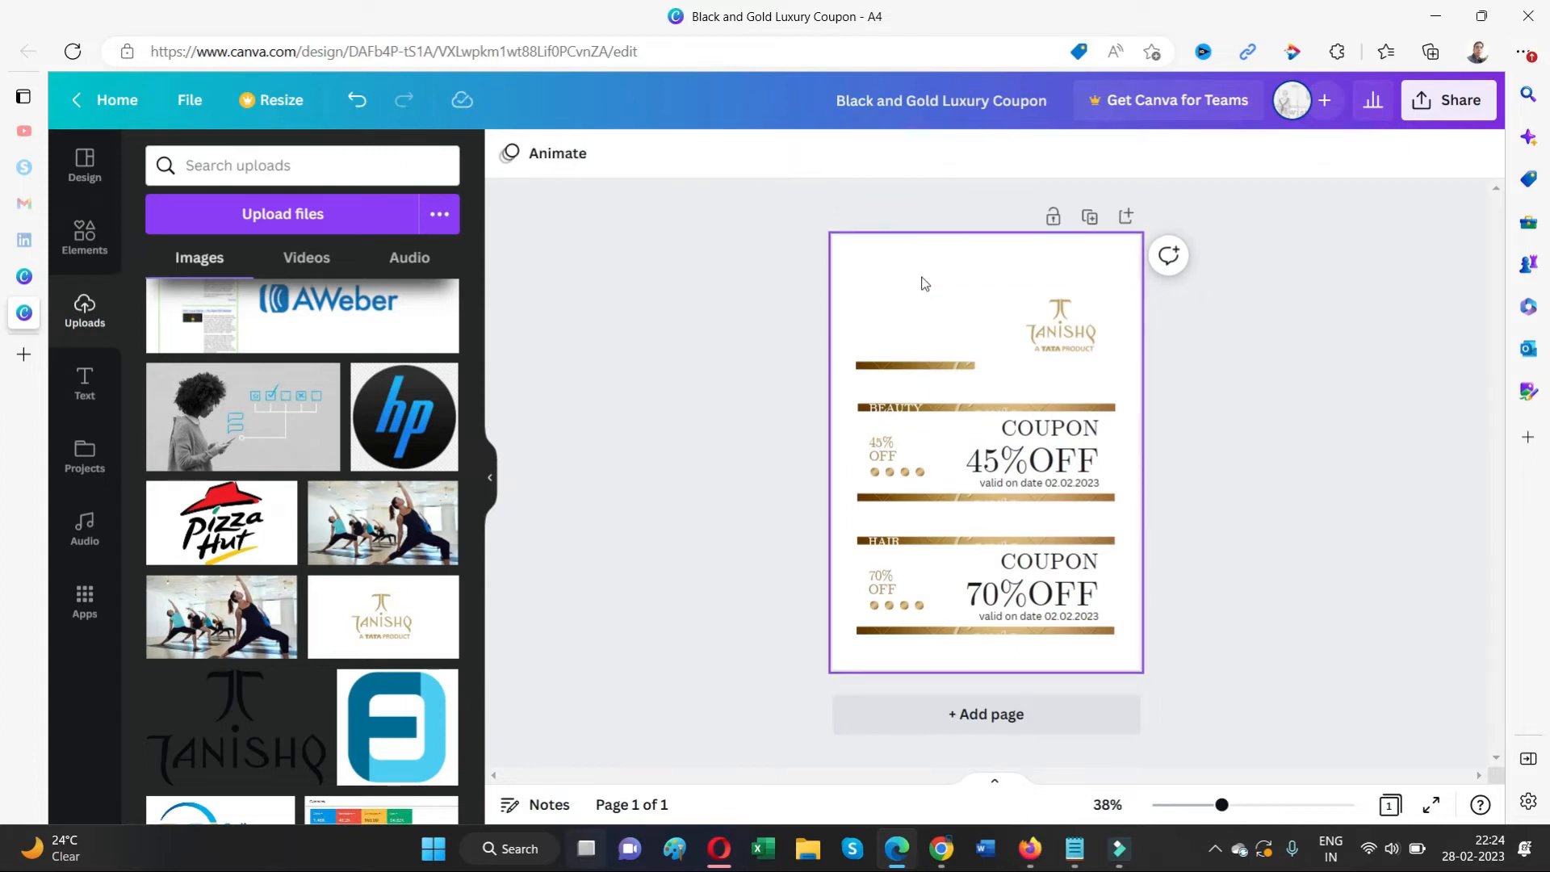
Move the Tanishq logo to the horizontal centre of the page and delete the gold bar beneath it.
drag(1054, 313, 978, 290)
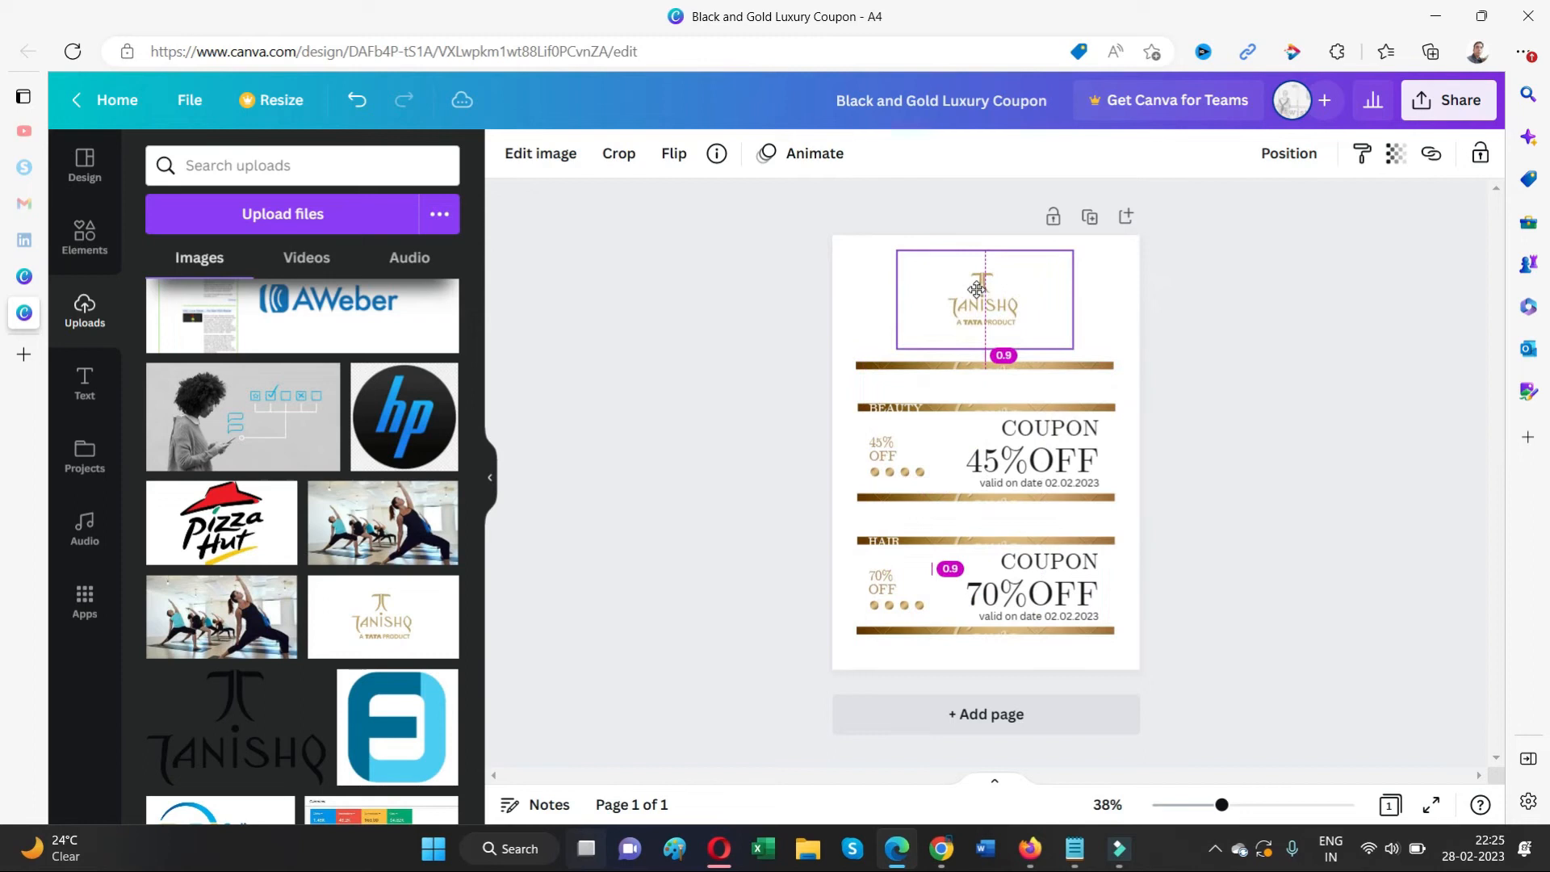
click(977, 367)
key(Delete)
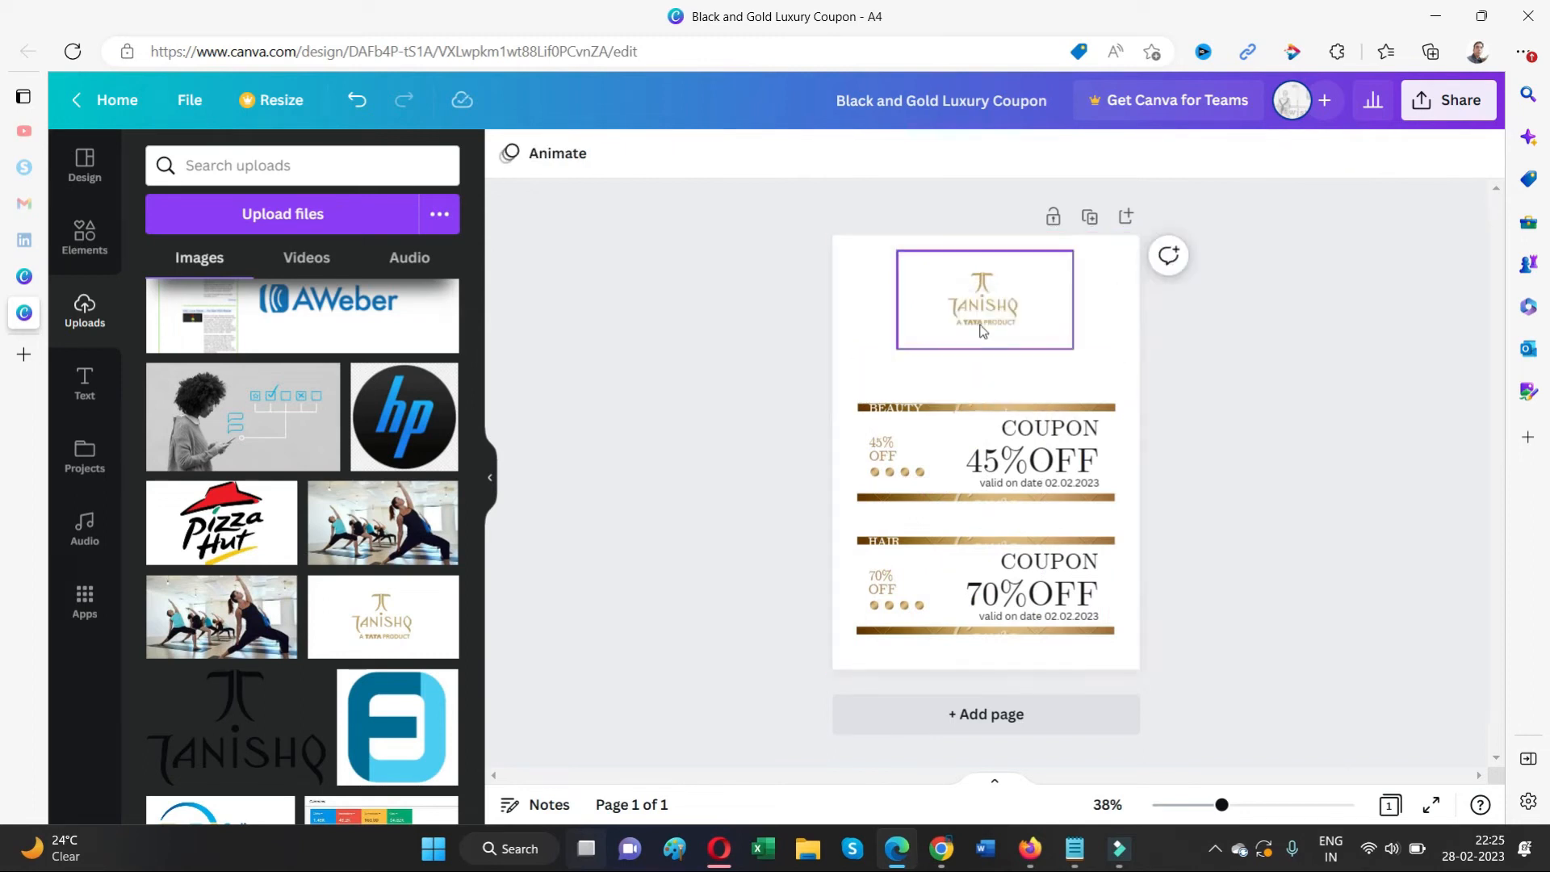
Enlarge the Tanishq logo slightly and reposition it near the centre above the 45%OFF coupon.
click(979, 317)
drag(1072, 342, 1108, 368)
drag(987, 343, 965, 348)
click(1300, 391)
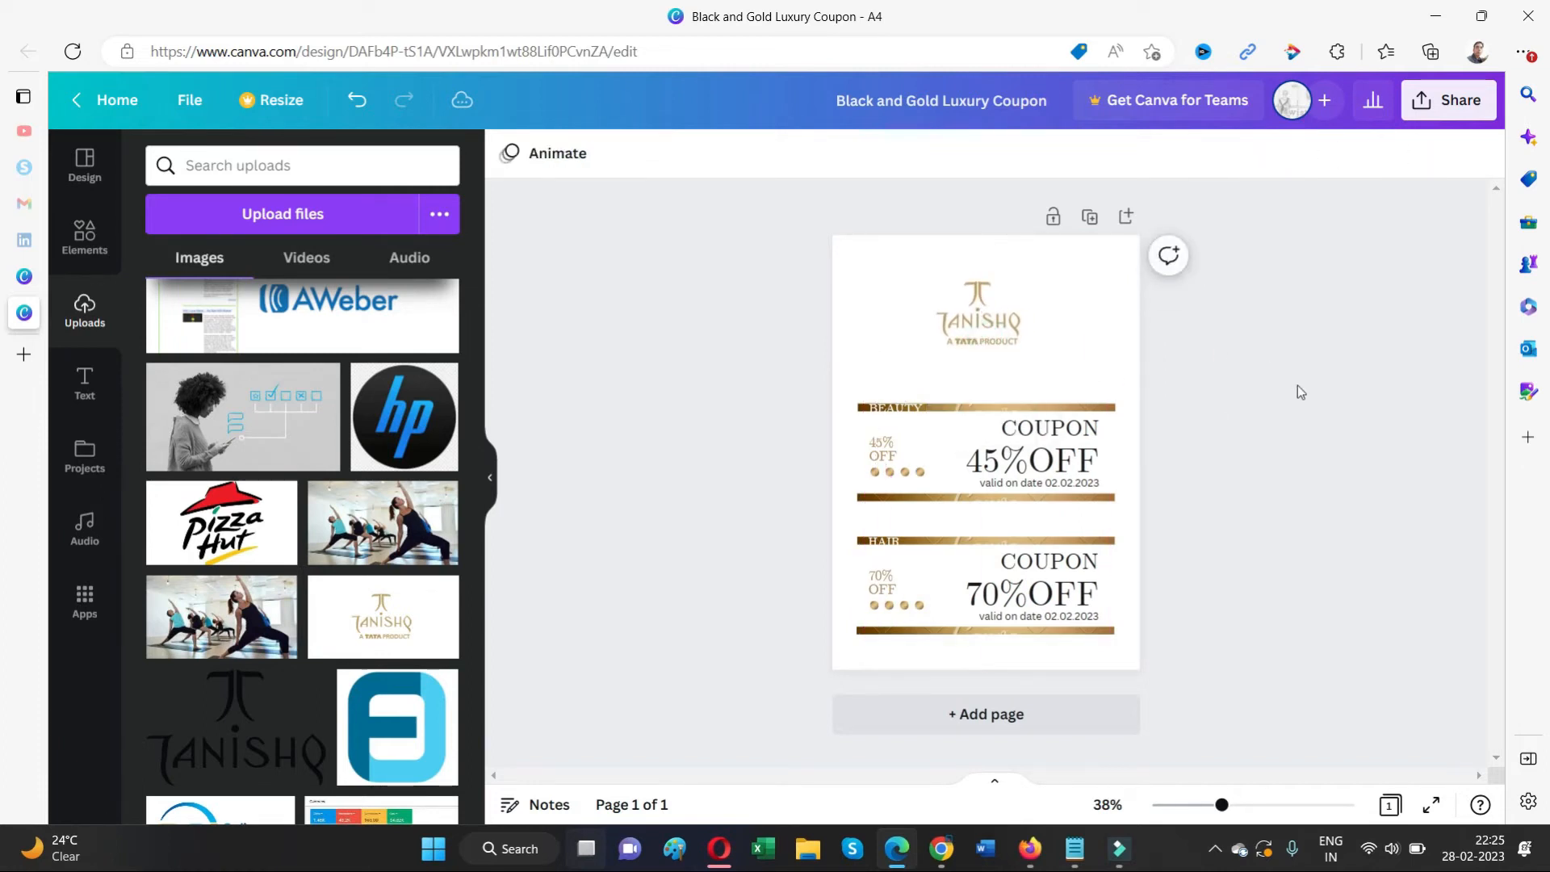
Try to download the design as a PDF Standard file.
click(1421, 99)
click(1238, 602)
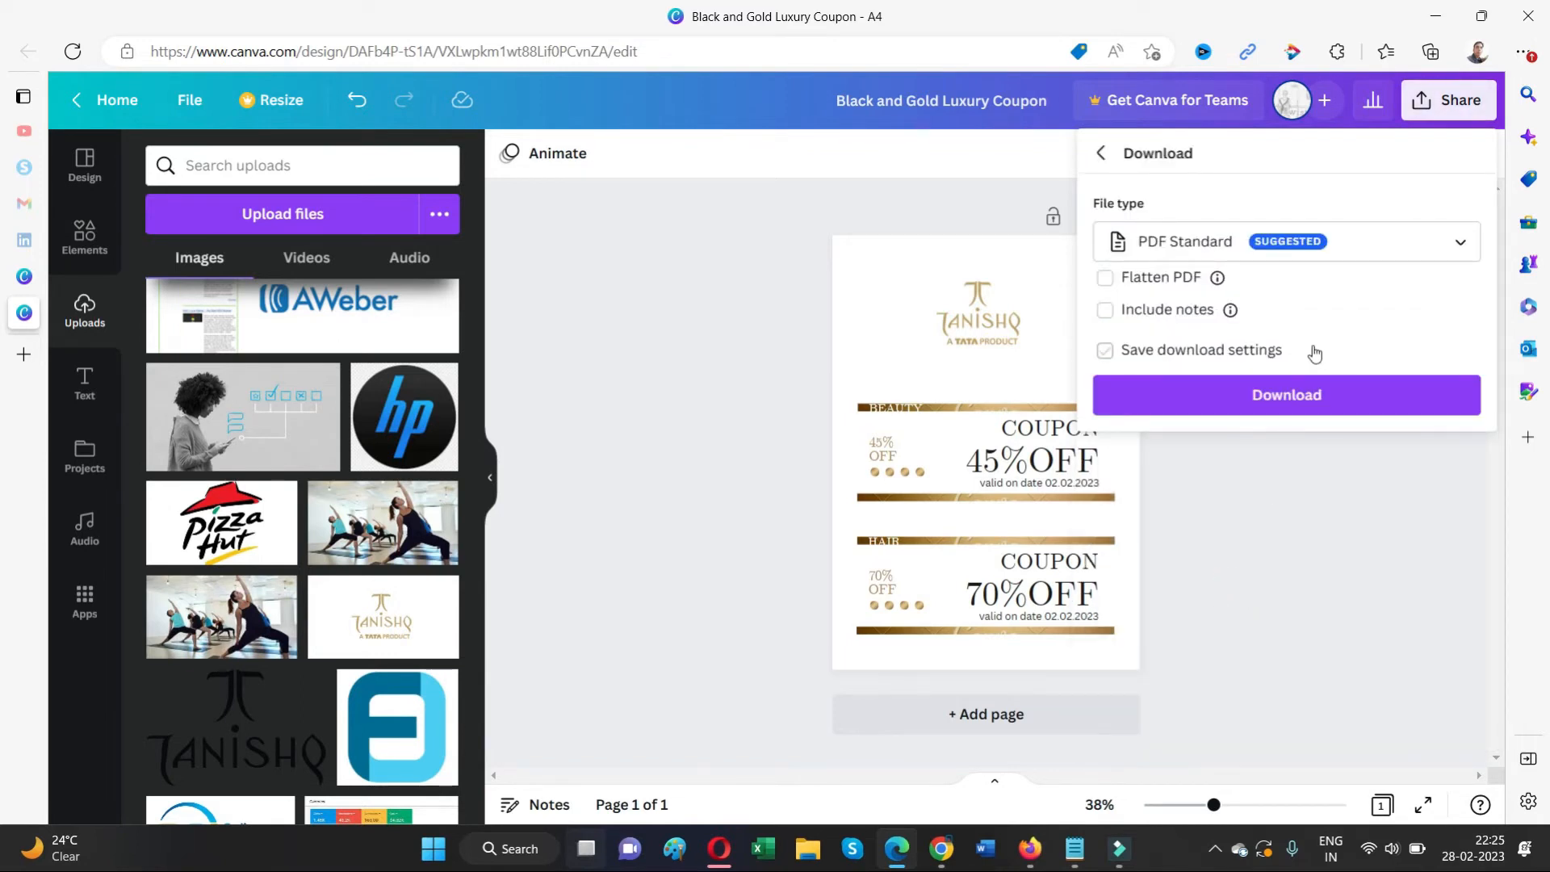
click(1296, 384)
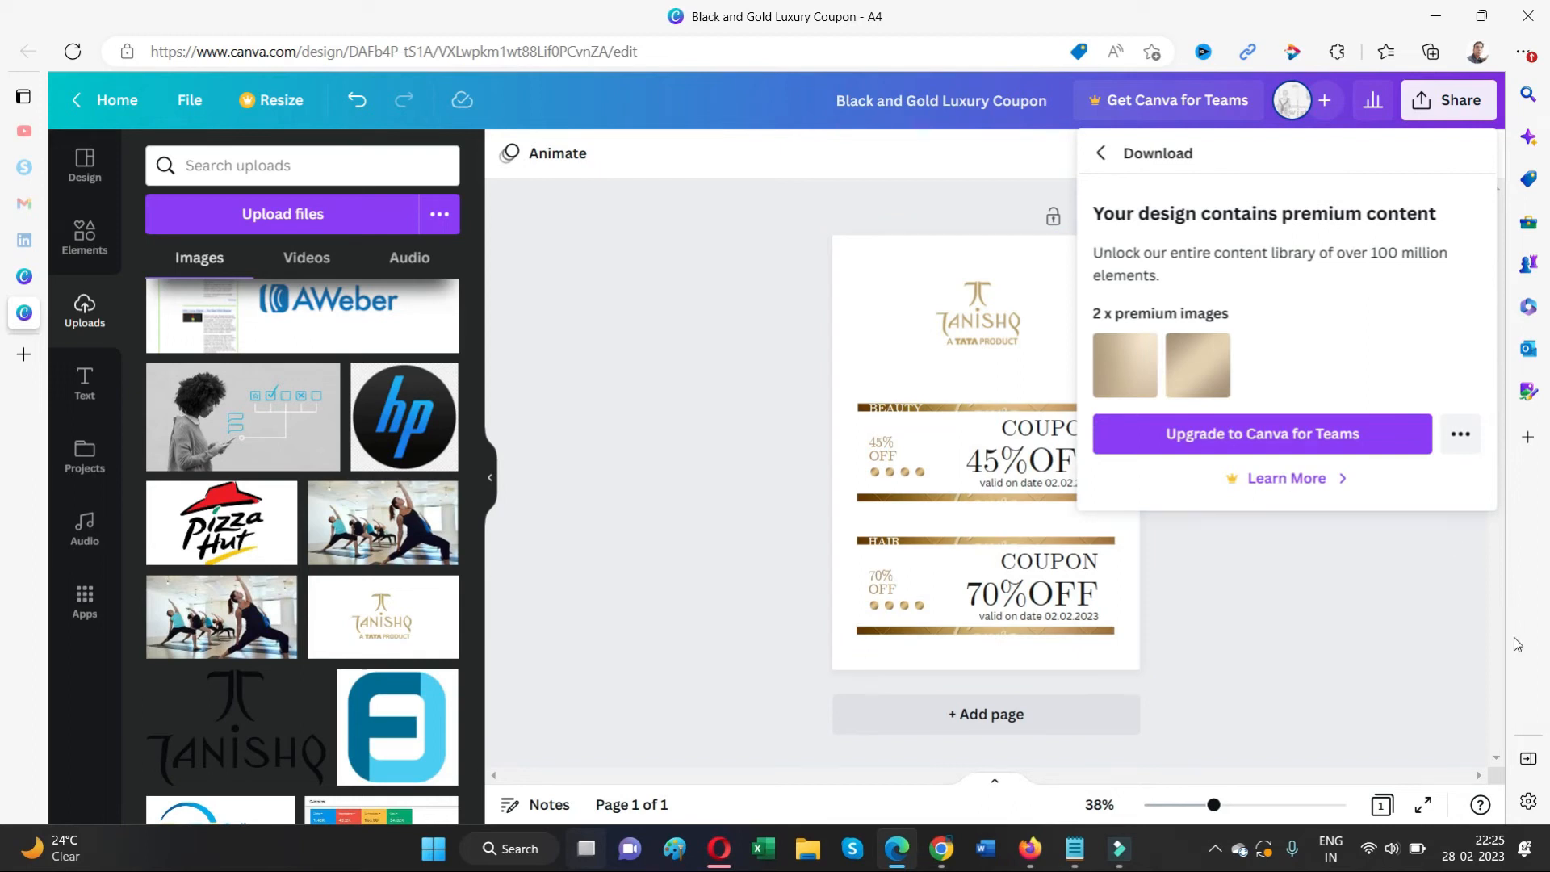
click(1100, 153)
click(912, 208)
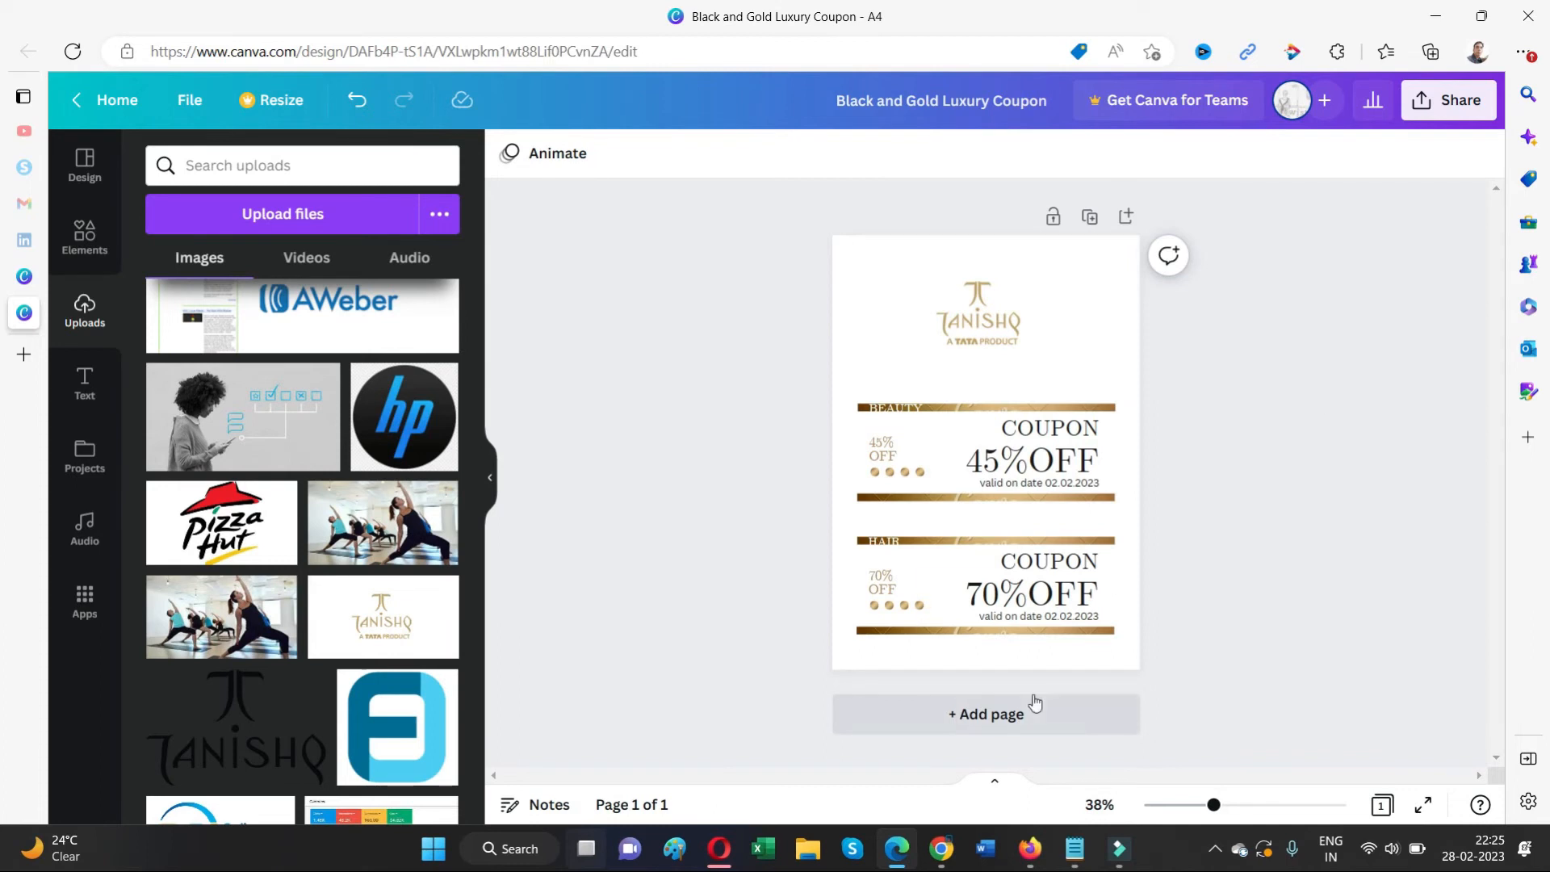
Switch to Paint and paste the screenshot of the coupon design onto the canvas.
click(675, 848)
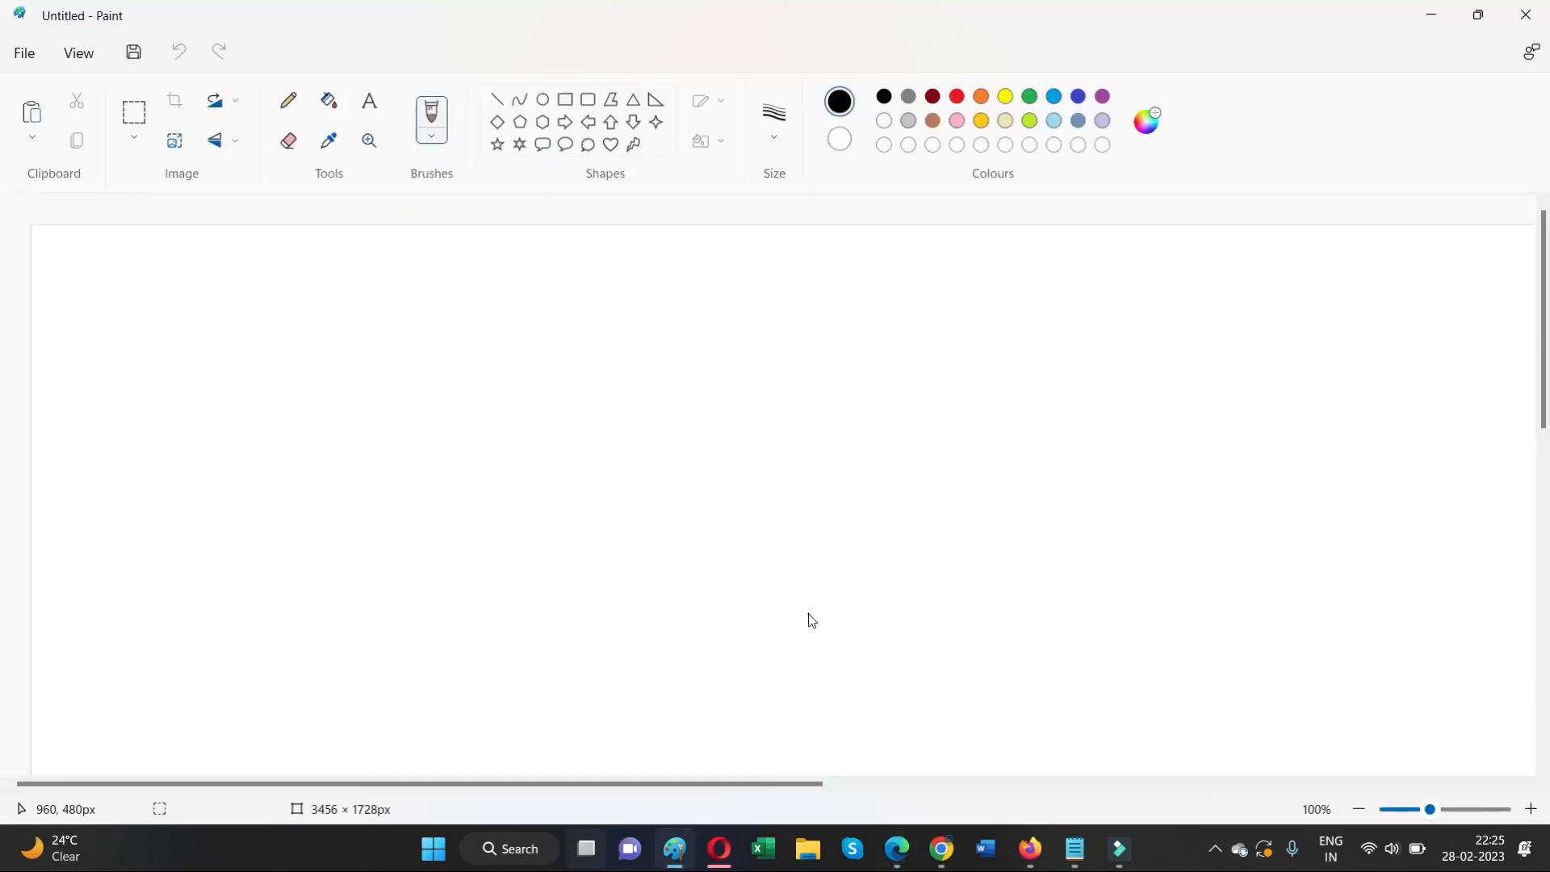
key(ctrl+v)
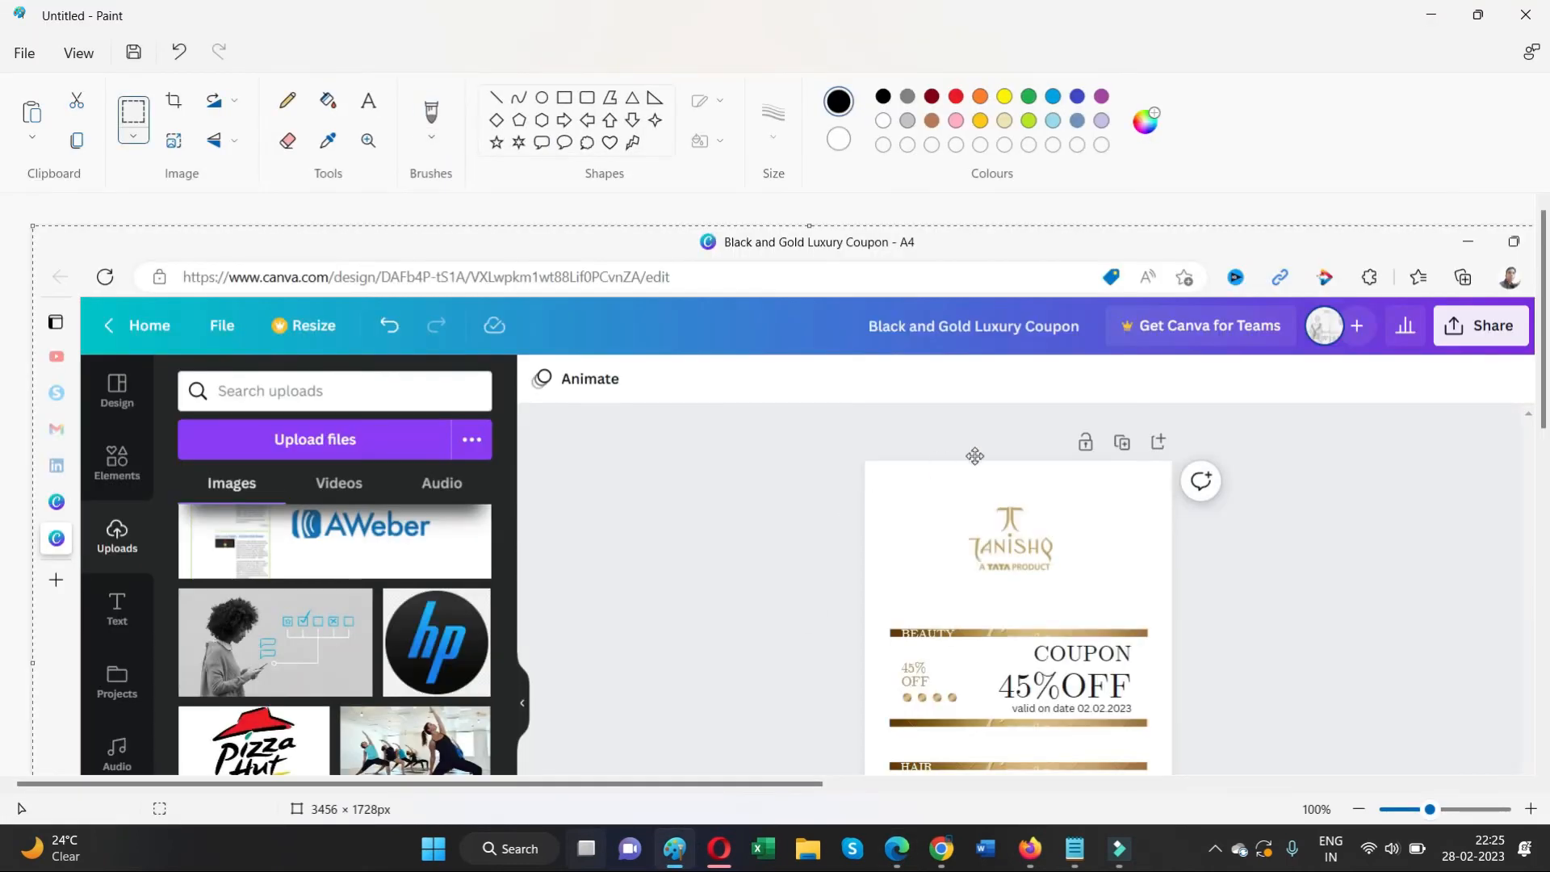
scroll(975, 456, down, 3)
drag(1543, 350, 1545, 304)
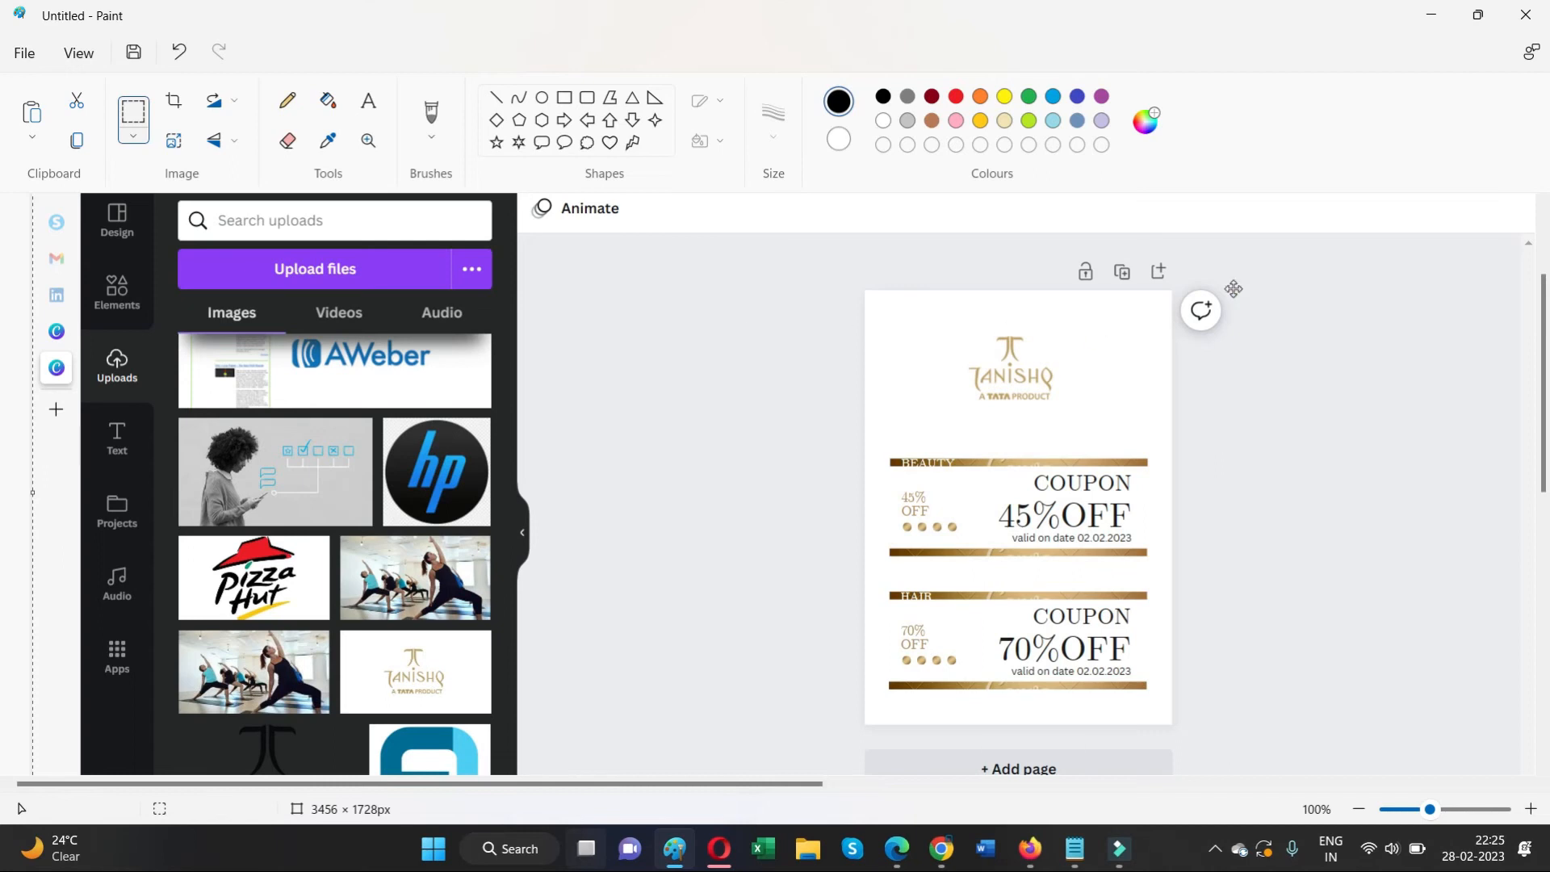
Crop the pasted screenshot to just the coupon page, about 393 × 541 px.
click(125, 117)
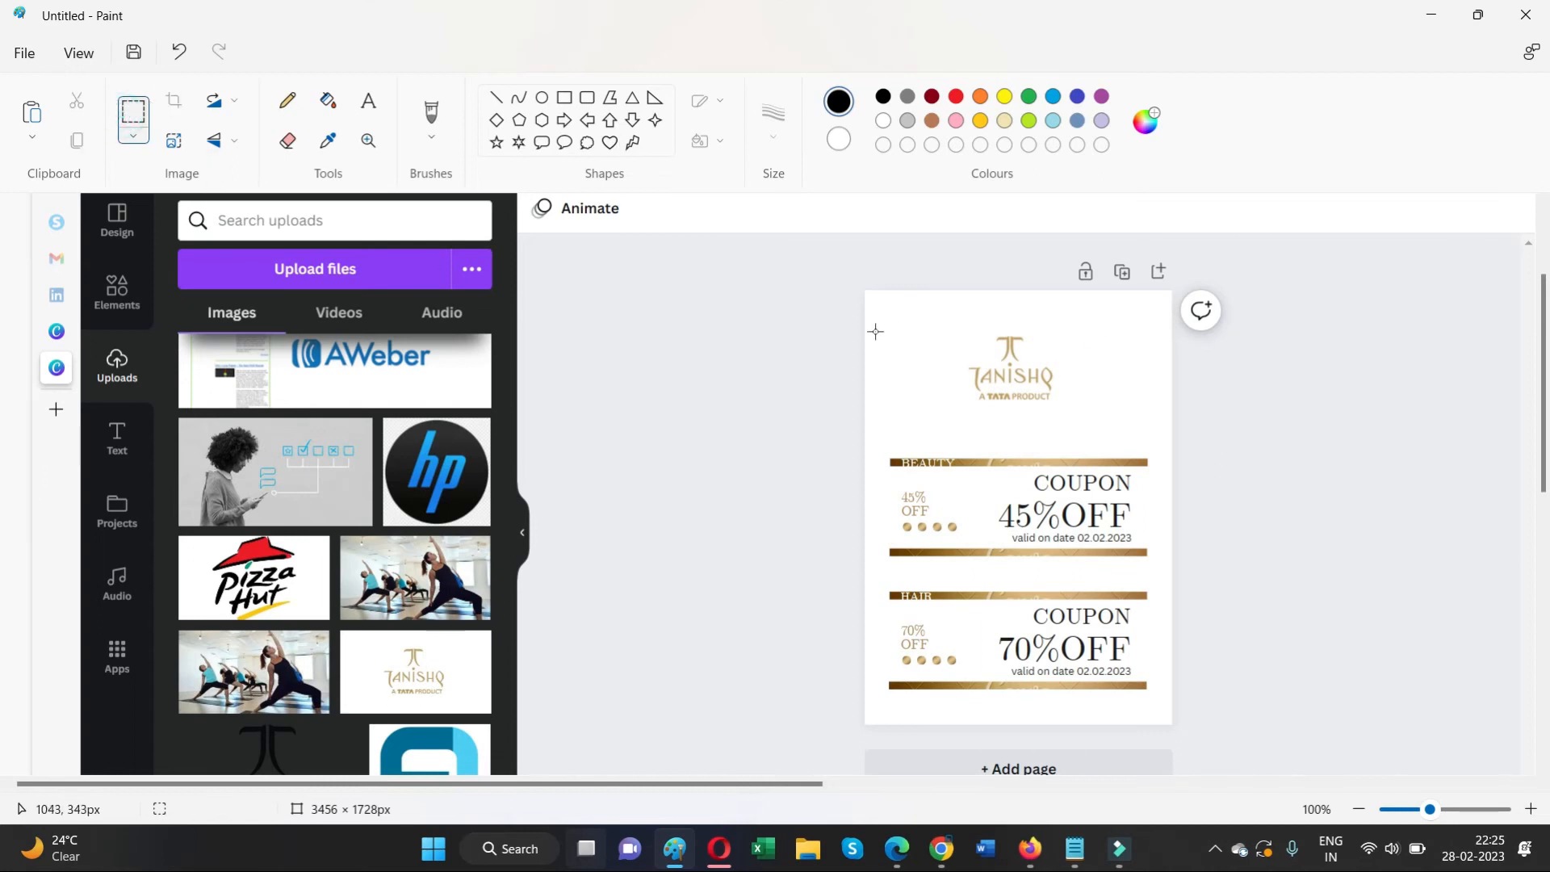
drag(859, 290, 1012, 496)
drag(1176, 727, 1176, 726)
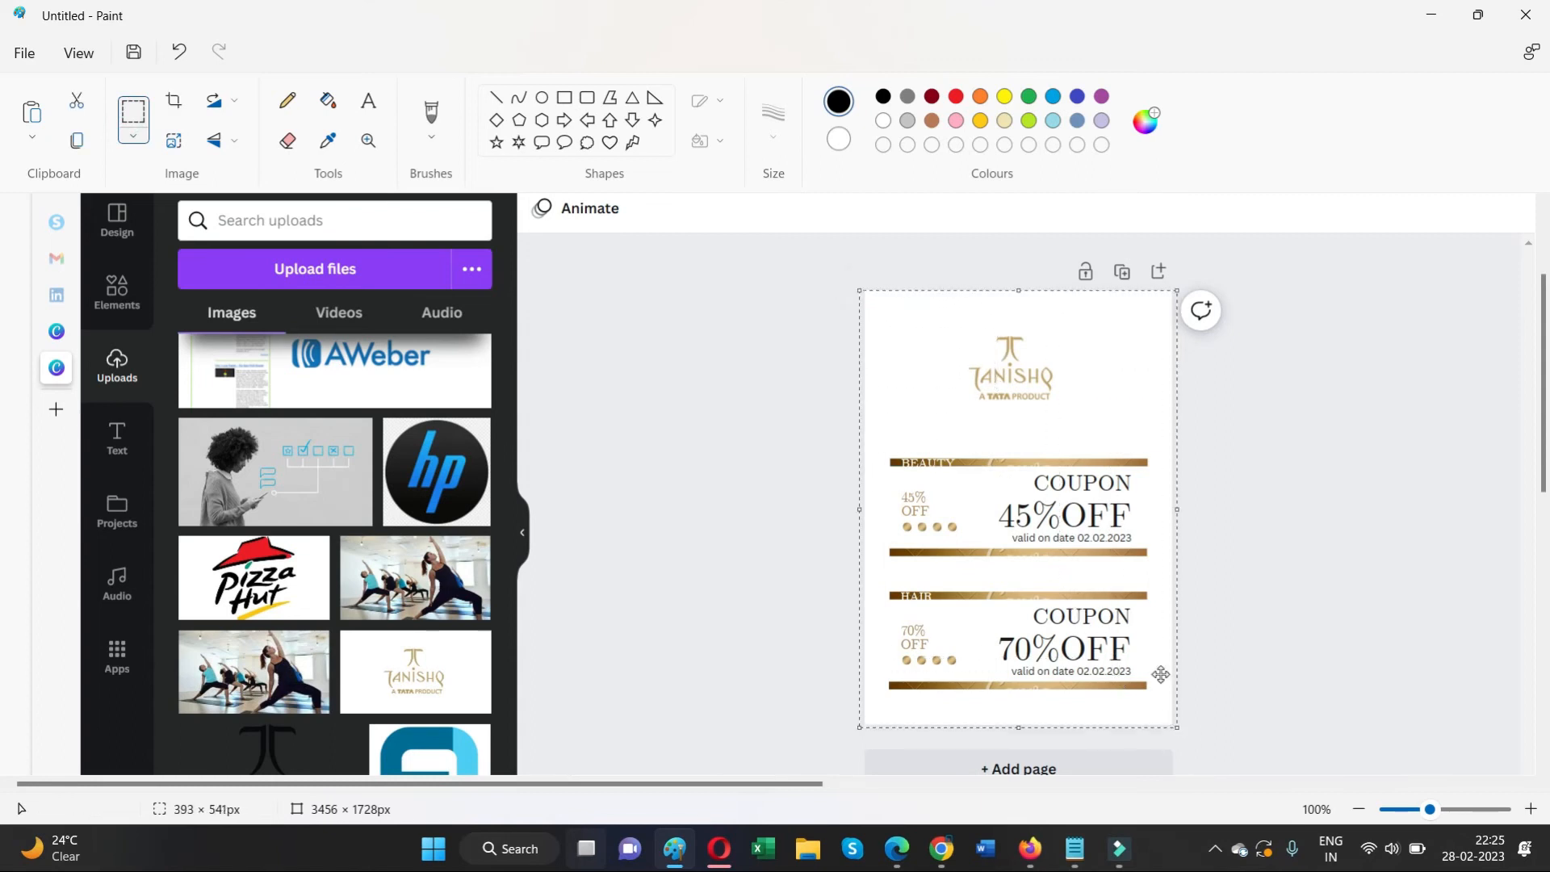
click(169, 95)
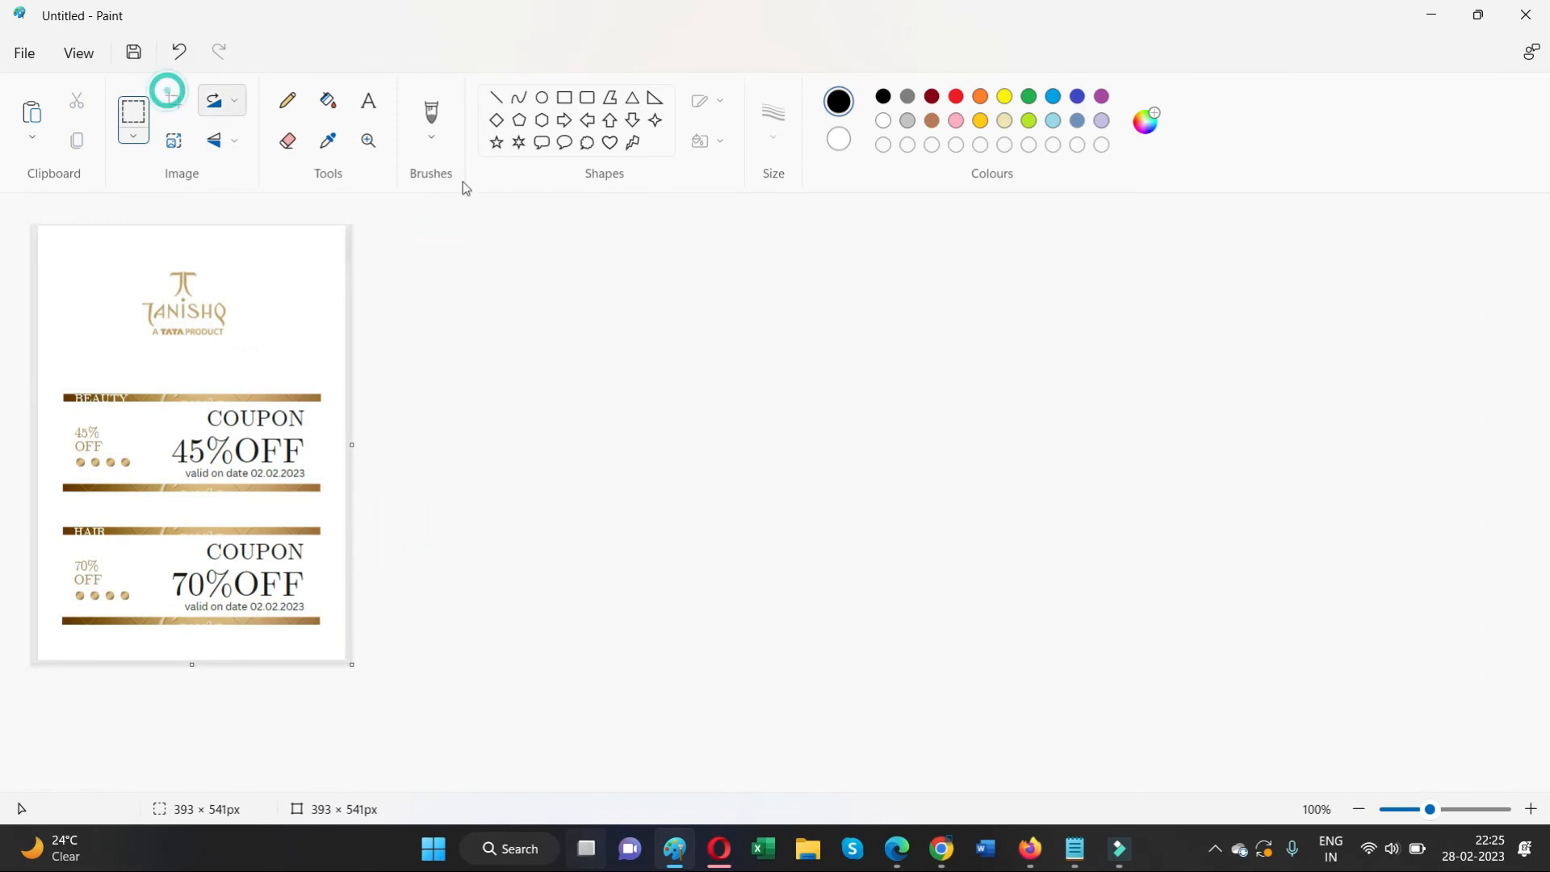
Save the cropped coupon image as a PNG file named Untitled in the Spying folder.
click(27, 53)
mouse_move(96, 215)
click(362, 232)
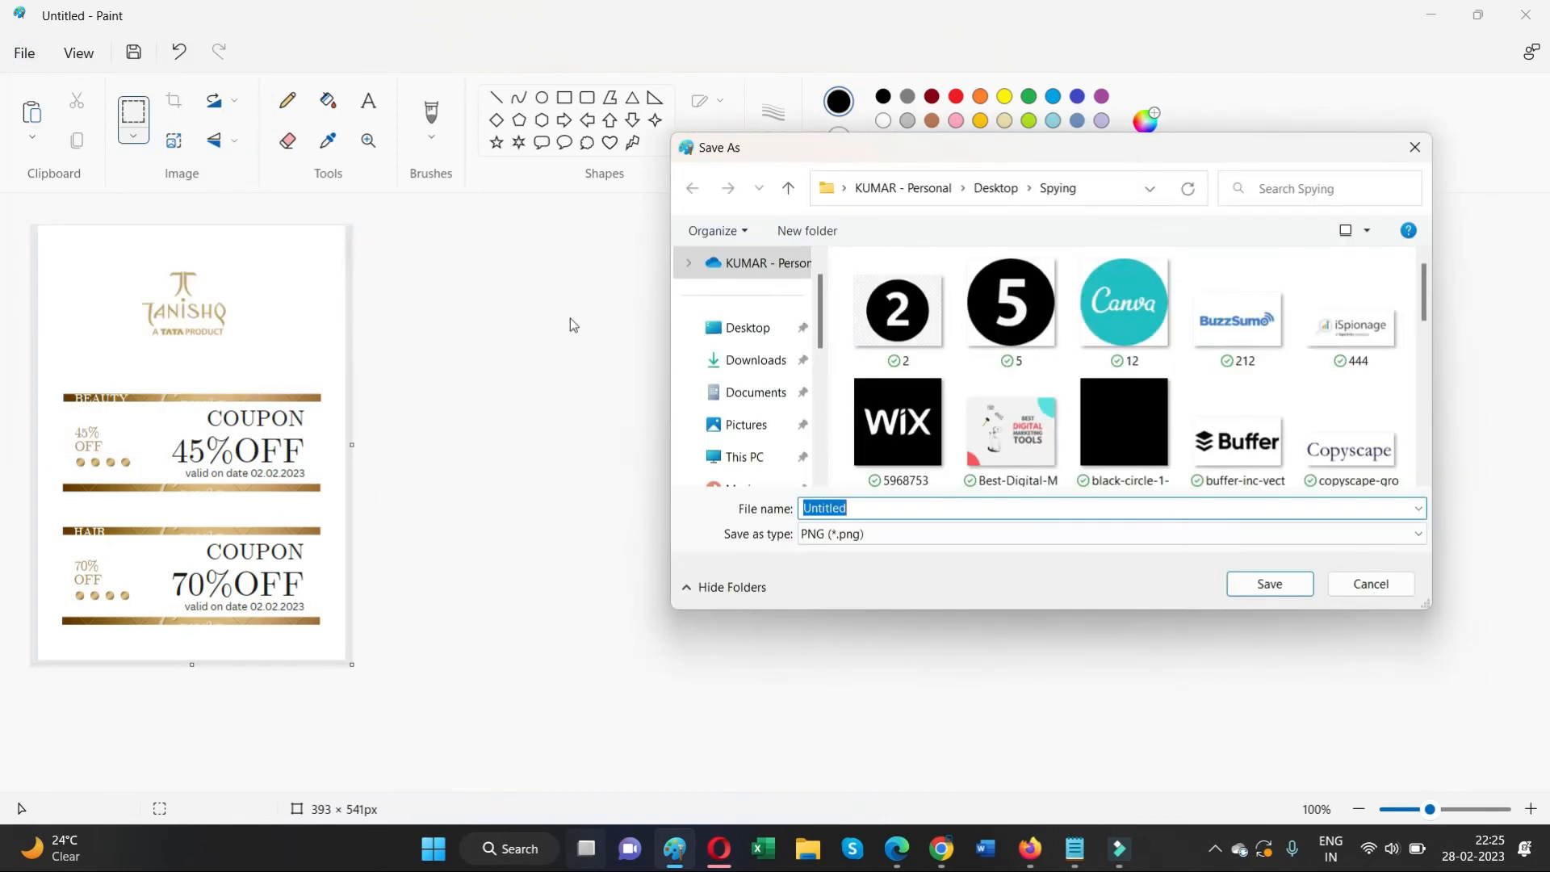
click(1272, 585)
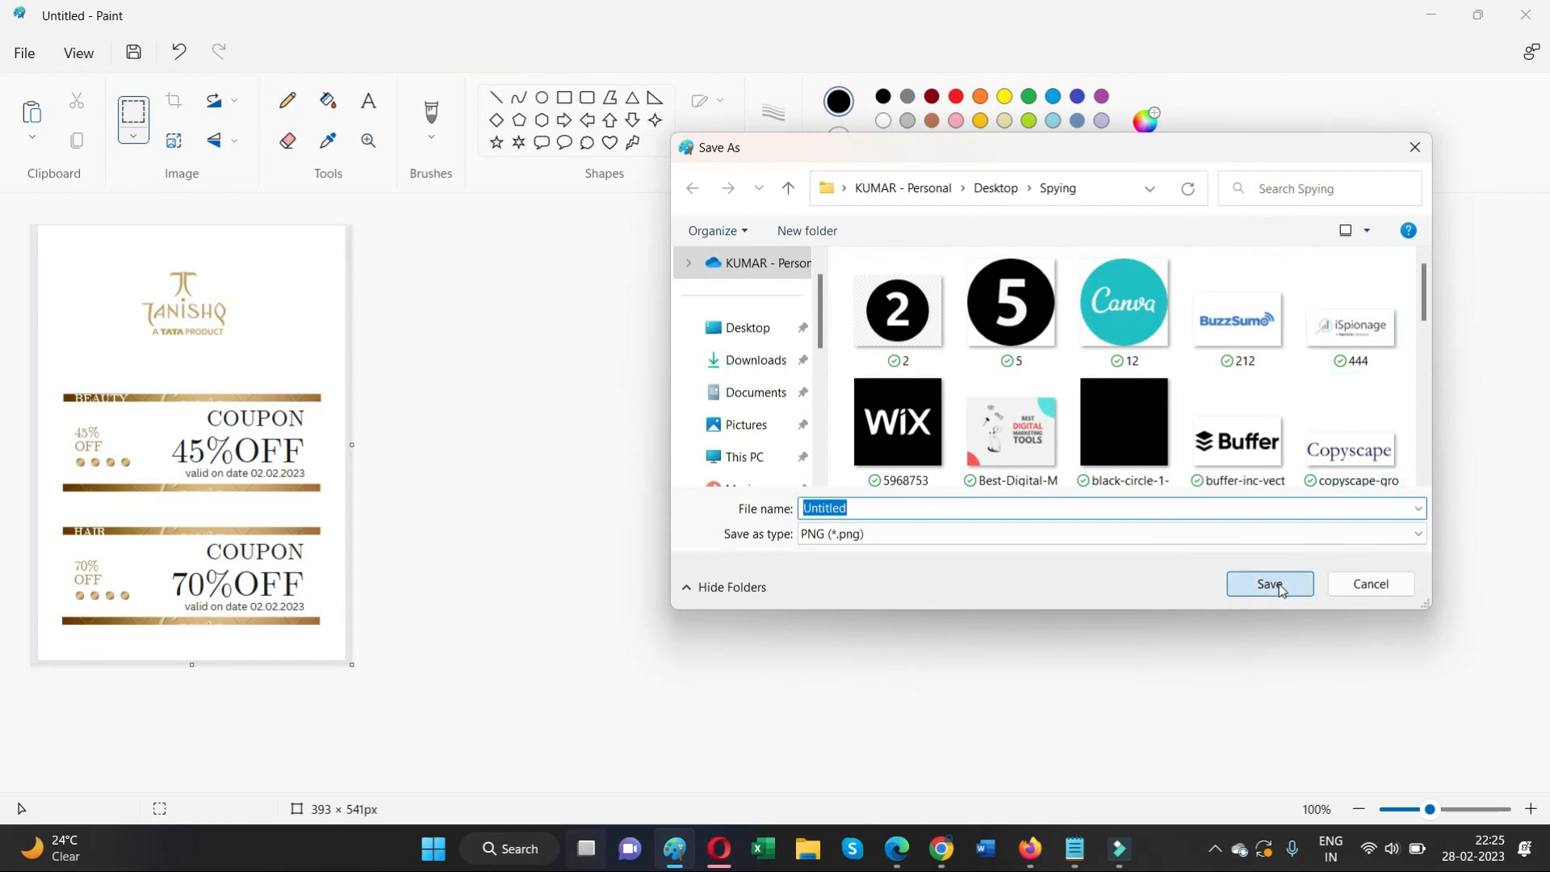